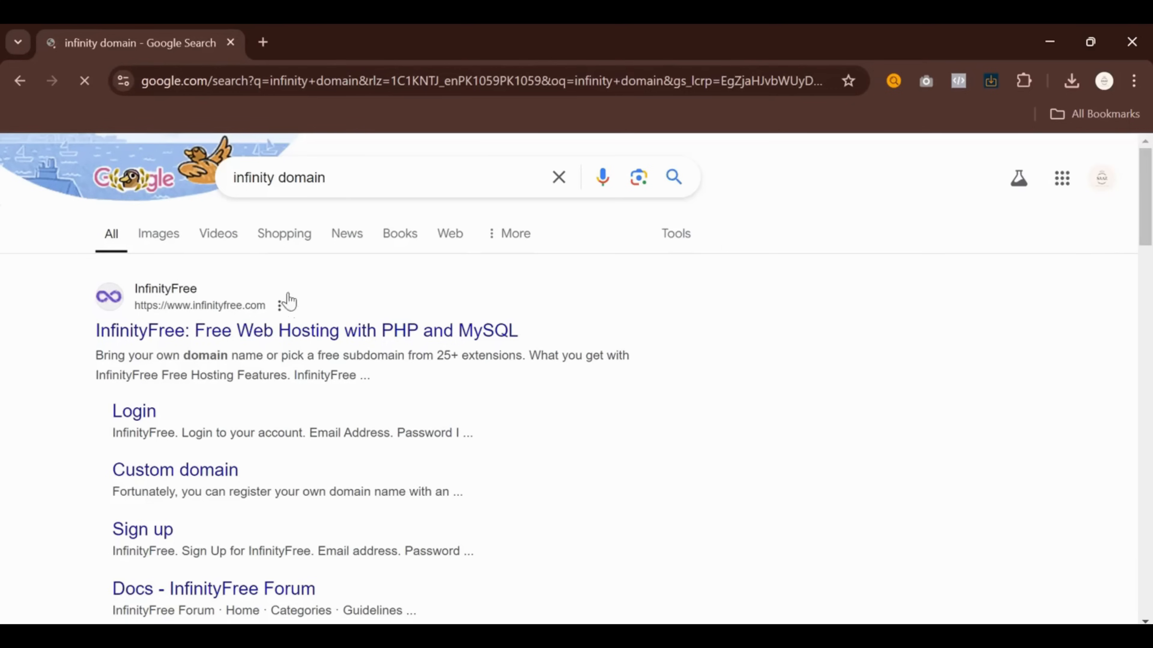
# Open the InfinityFree result from the 'infinity domain' search in a new tab and go to sign-up
pyautogui.middleClick(315, 345)
pyautogui.click(336, 43)
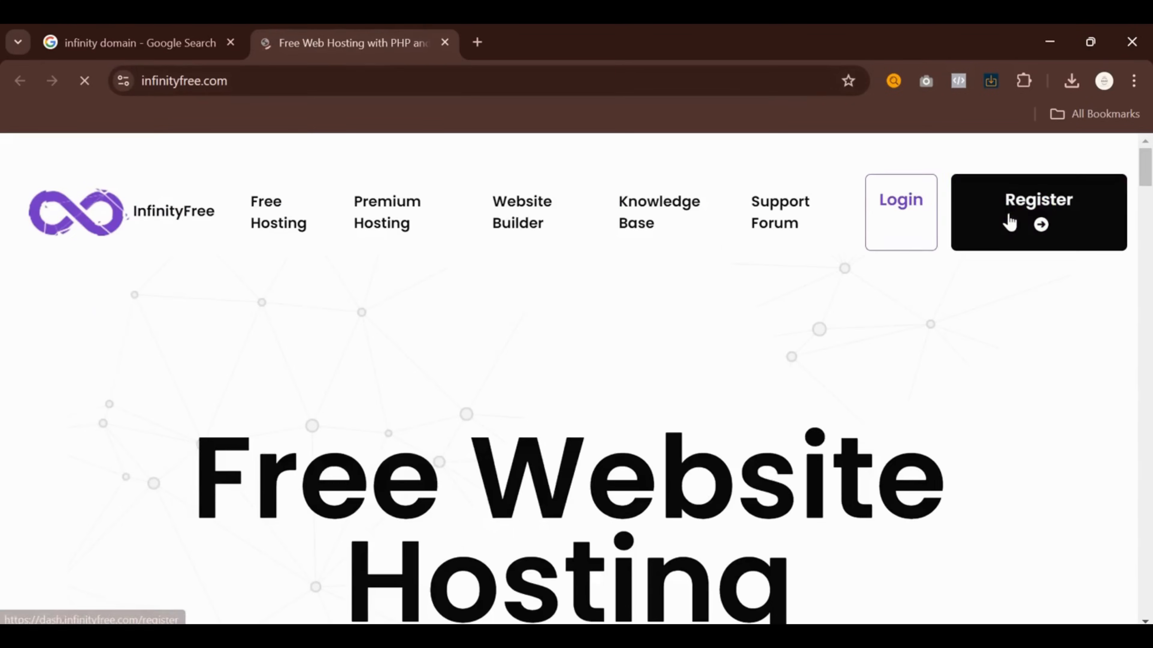
pyautogui.click(1008, 221)
# Enter the account e-mail, type the password in both password fields, and submit the sign-up form
pyautogui.click(474, 354)
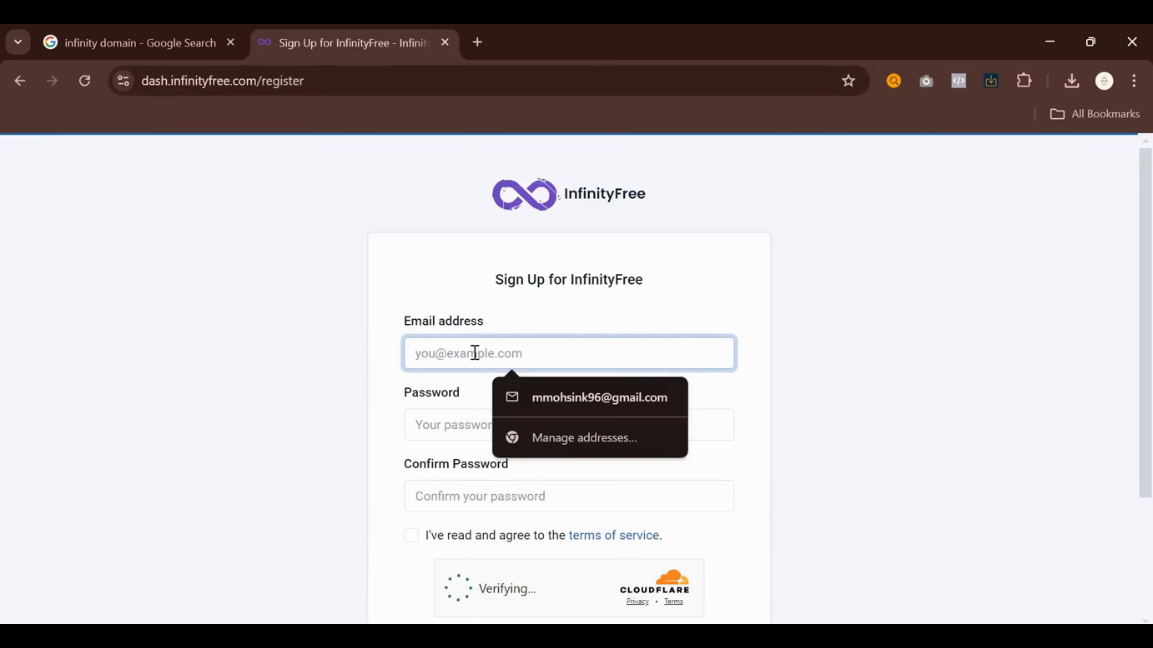
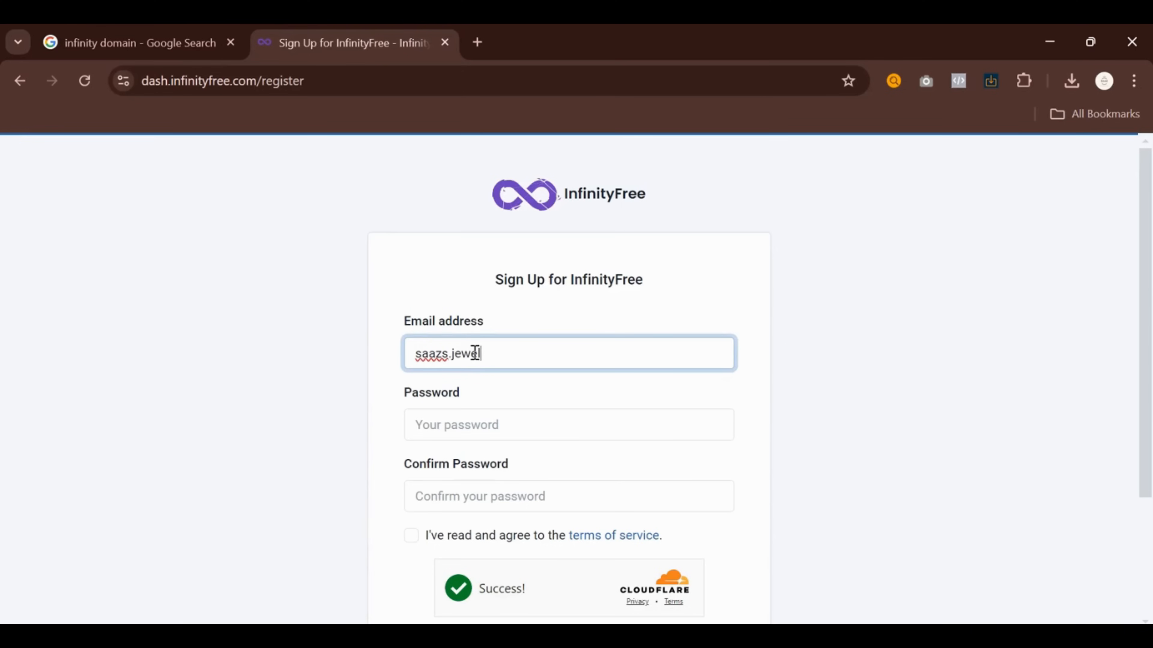
pyautogui.press('Tab')
pyautogui.write('S')
pyautogui.press('BackSpace')
pyautogui.write('S')
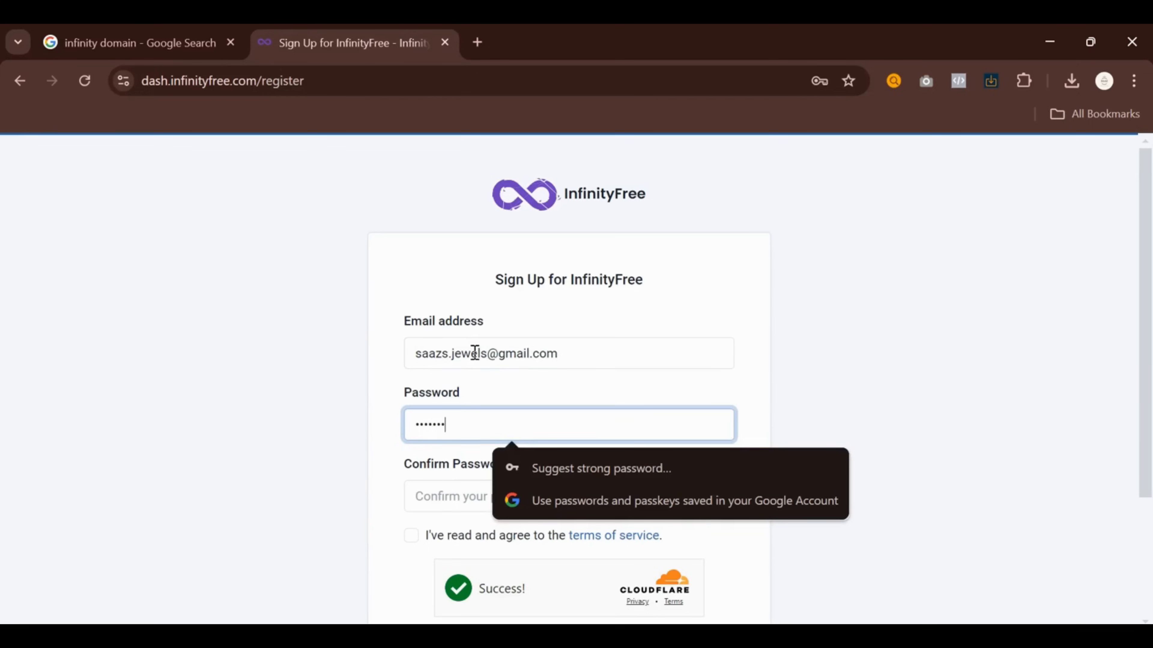
pyautogui.press('Tab')
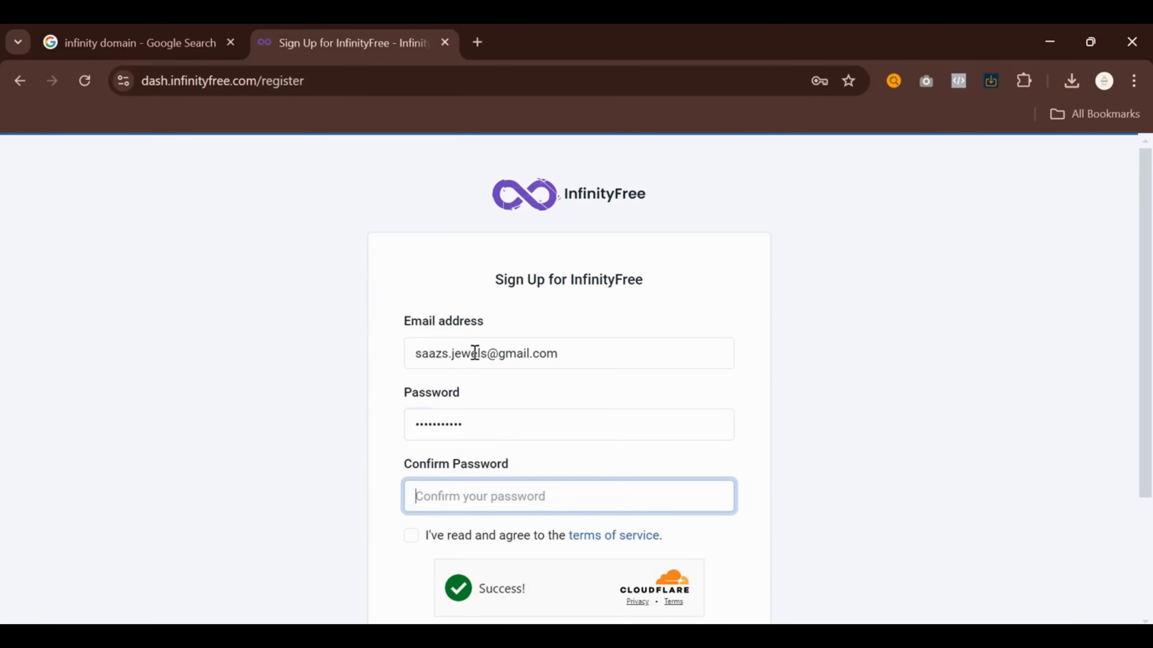
pyautogui.write('••')
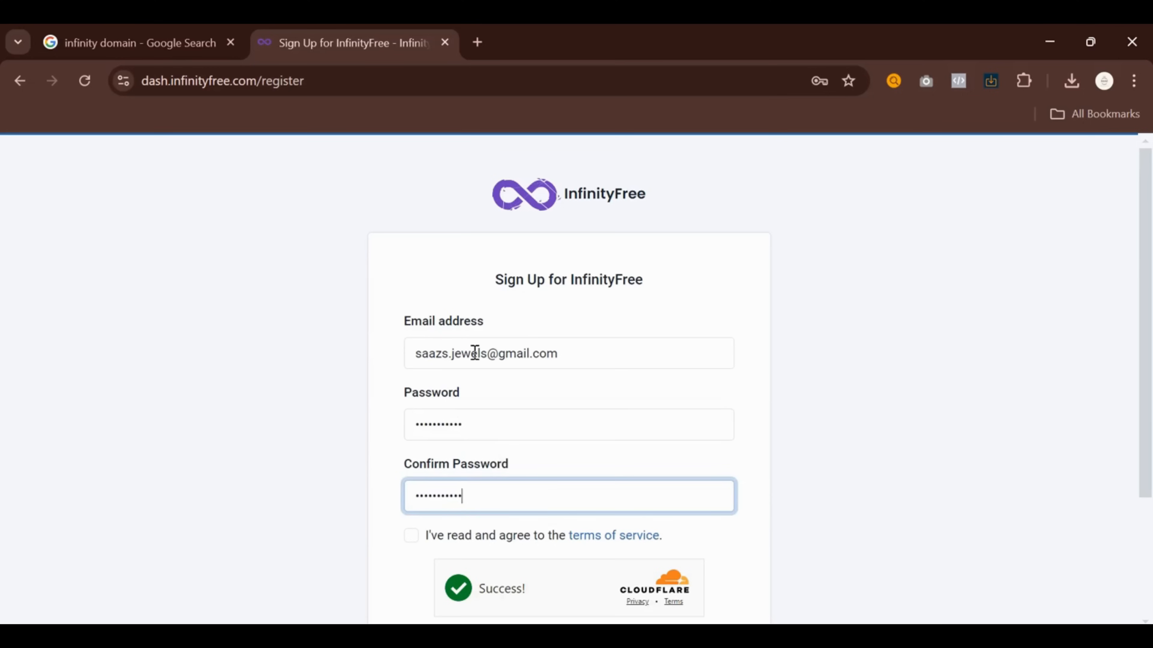
pyautogui.scroll(-3, 606, 578)
pyautogui.click(548, 512)
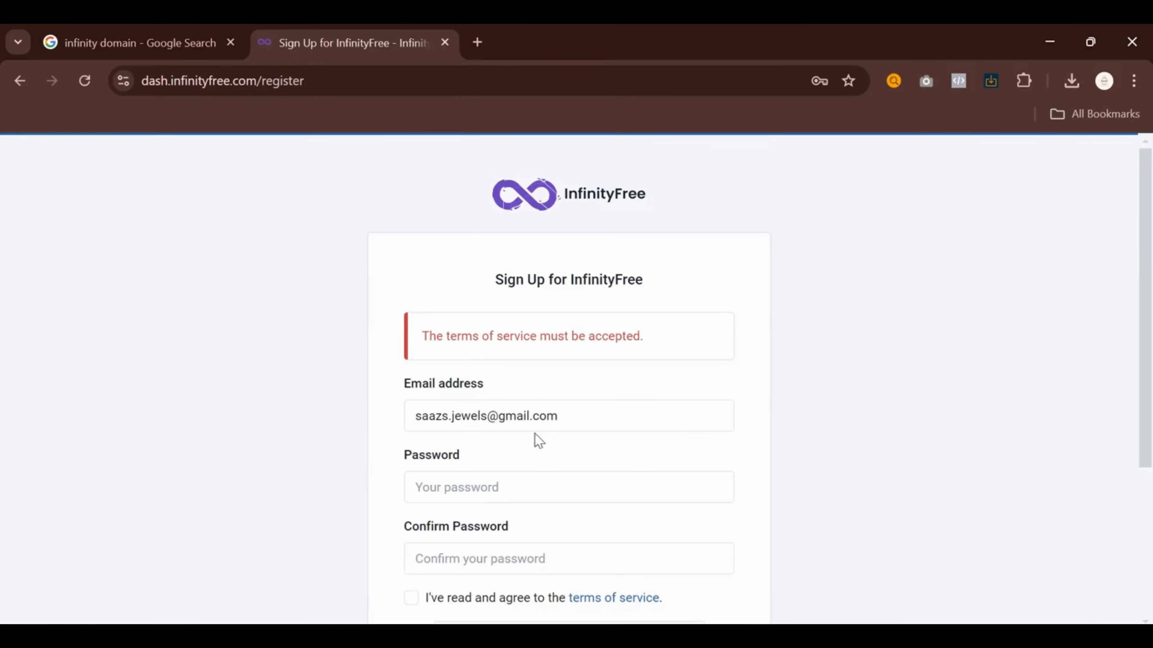
# Retype both password fields, accept the terms of service, resubmit sign-up and save the password
pyautogui.scroll(-2, 498, 485)
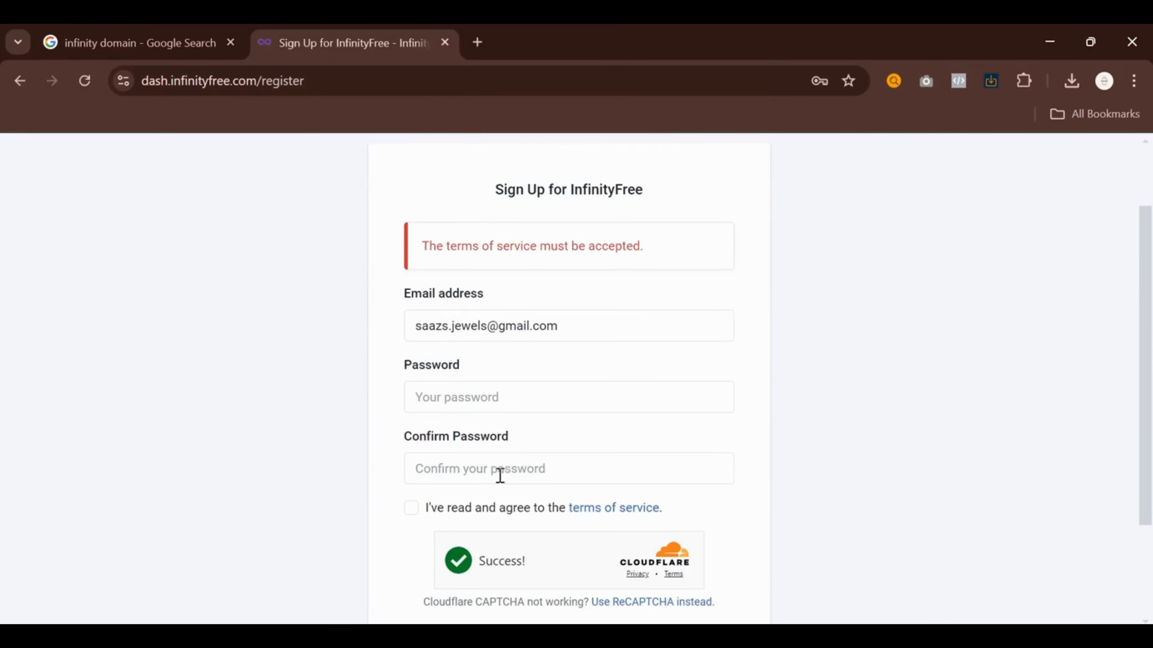
pyautogui.click(526, 410)
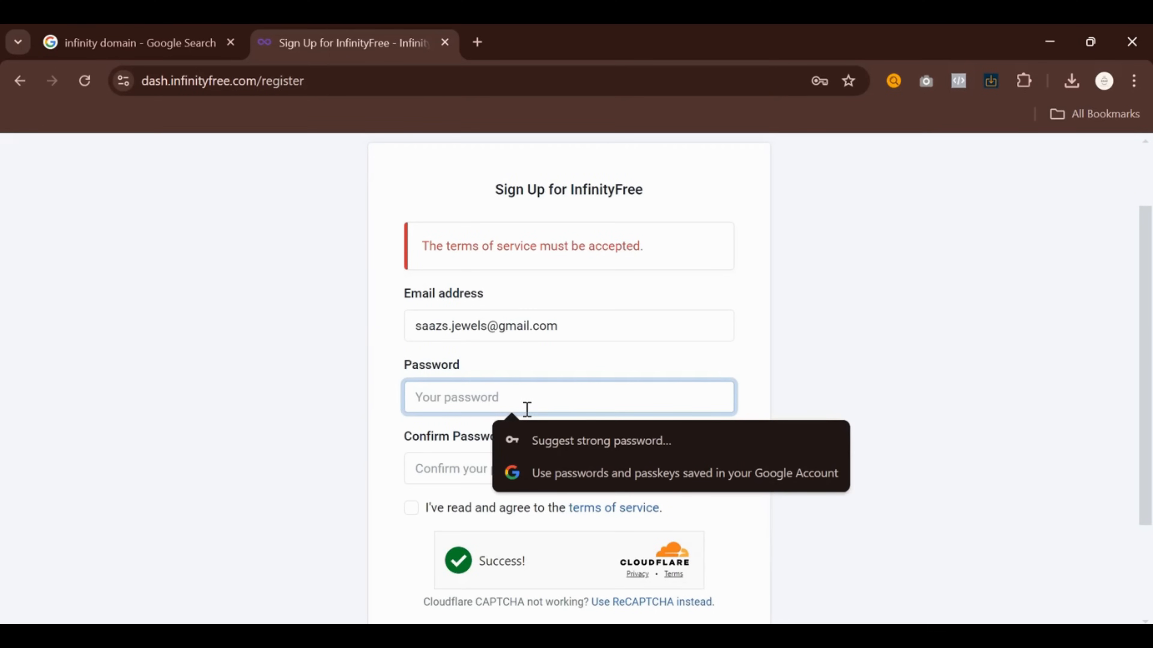
pyautogui.write('s')
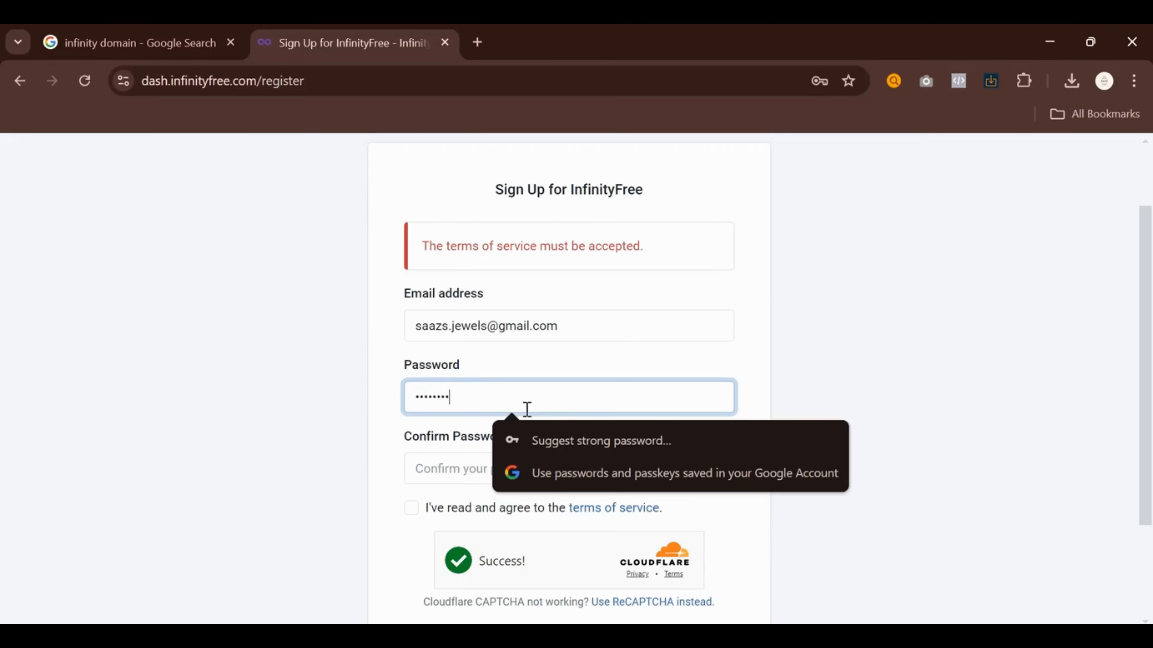
pyautogui.press('Tab')
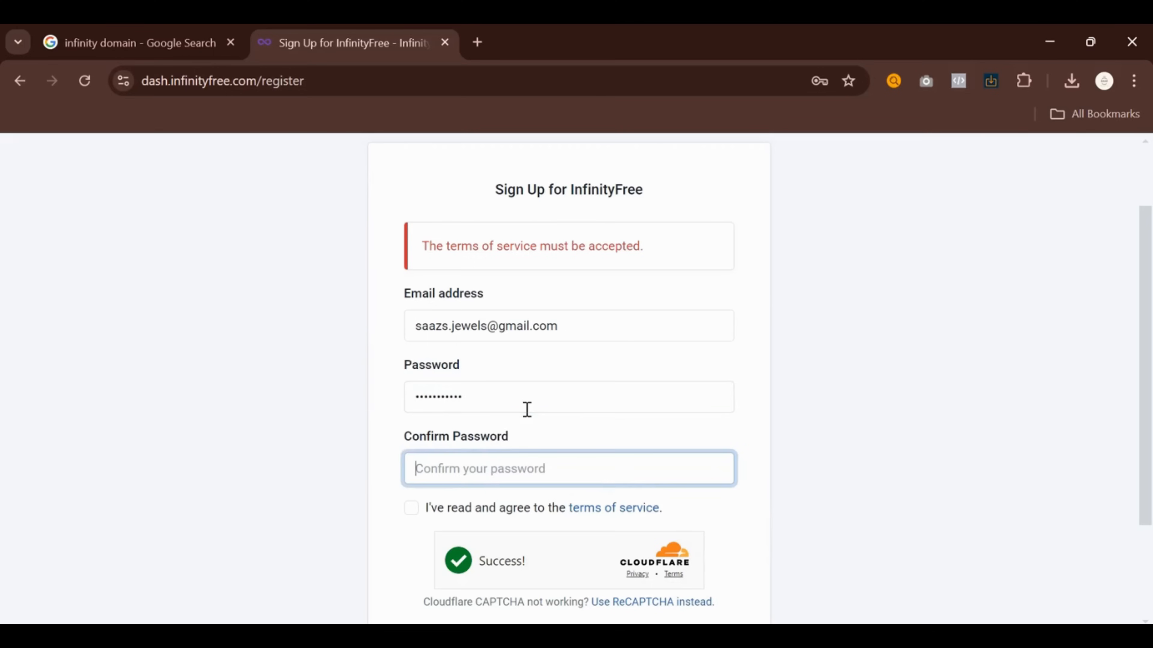
pyautogui.write('saa')
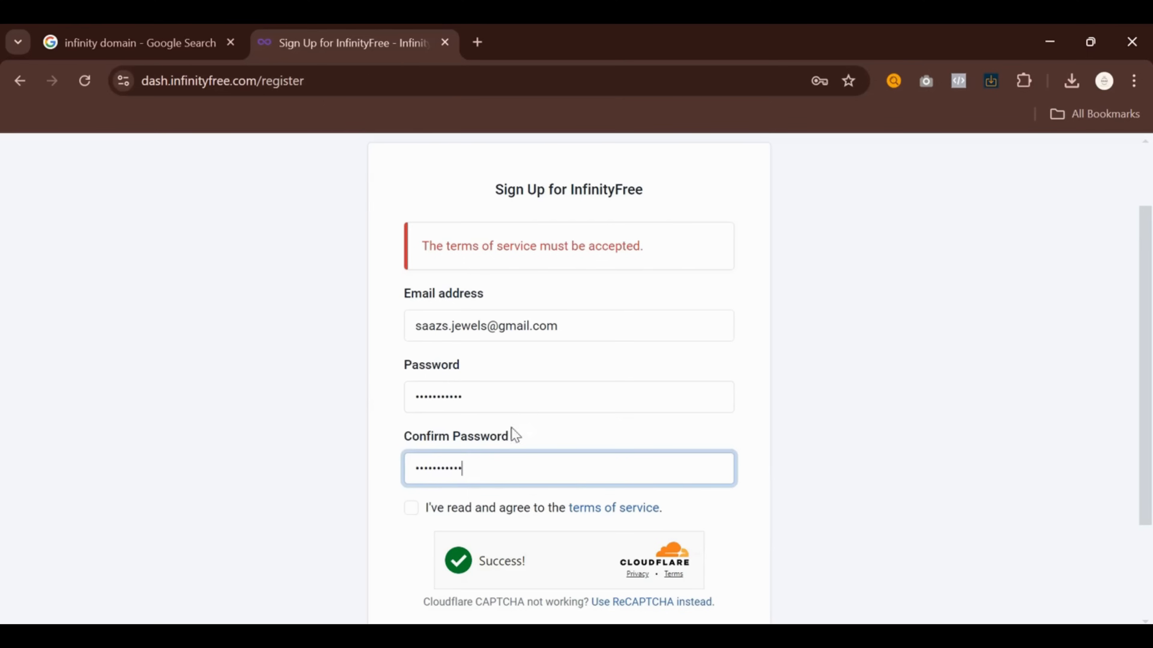
pyautogui.click(410, 509)
pyautogui.scroll(-3, 453, 412)
pyautogui.click(583, 501)
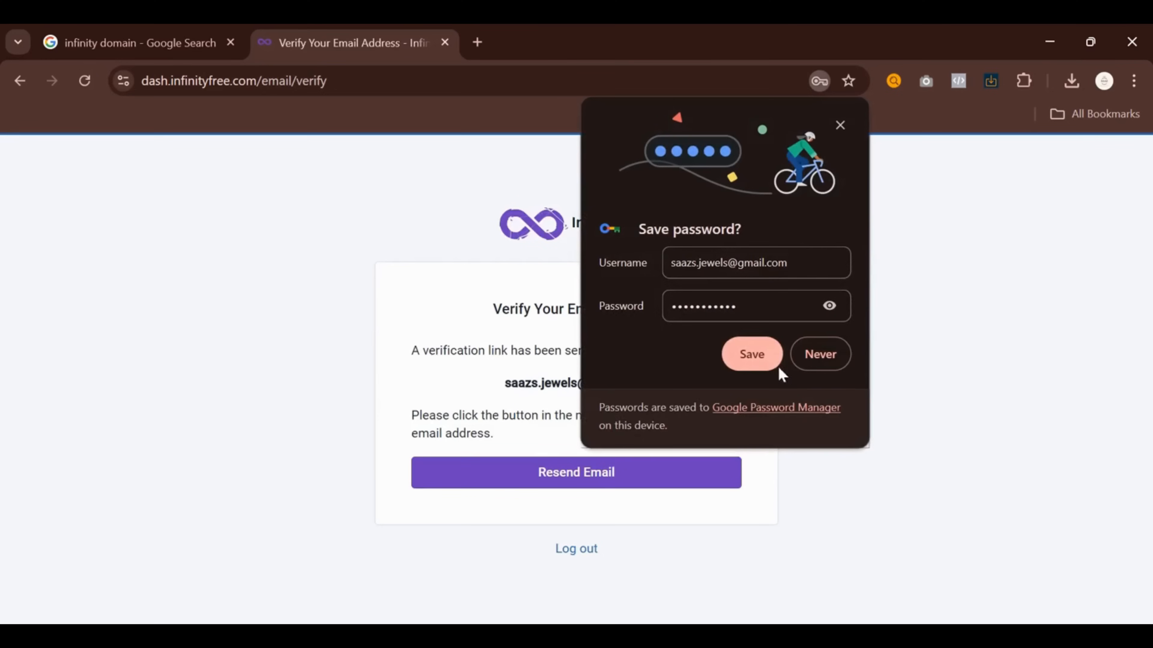
pyautogui.press('Return')
# In a new Gmail tab, use the 'Verify email address for InfinityFree' message's Verify Email Address button
pyautogui.click(477, 42)
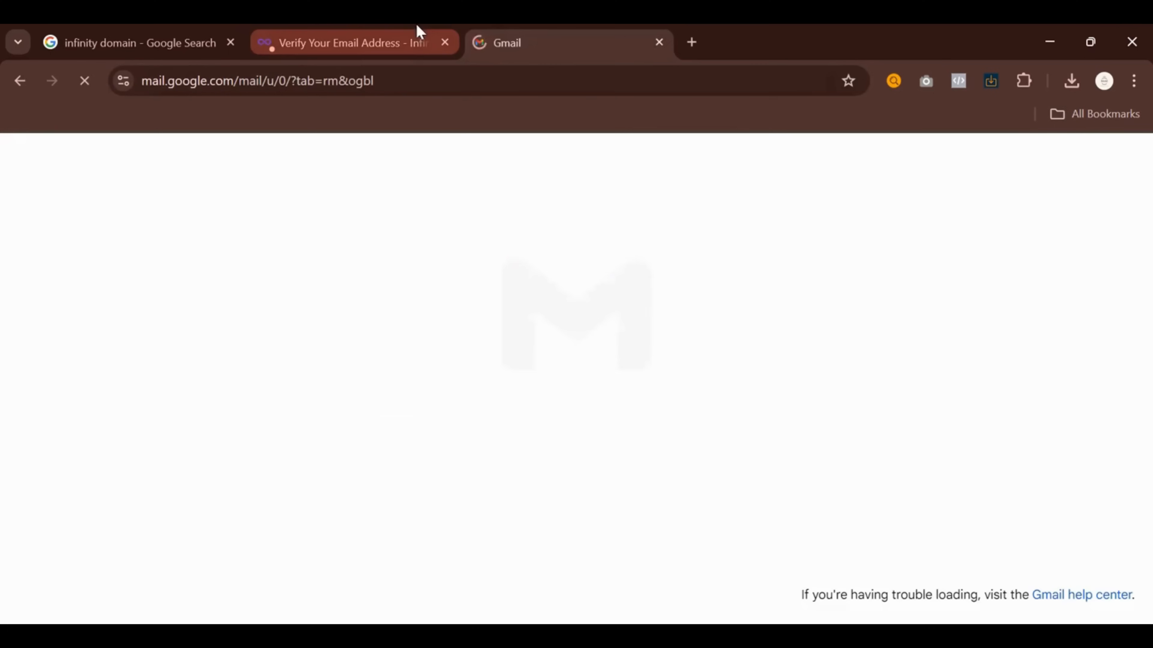
pyautogui.click(484, 291)
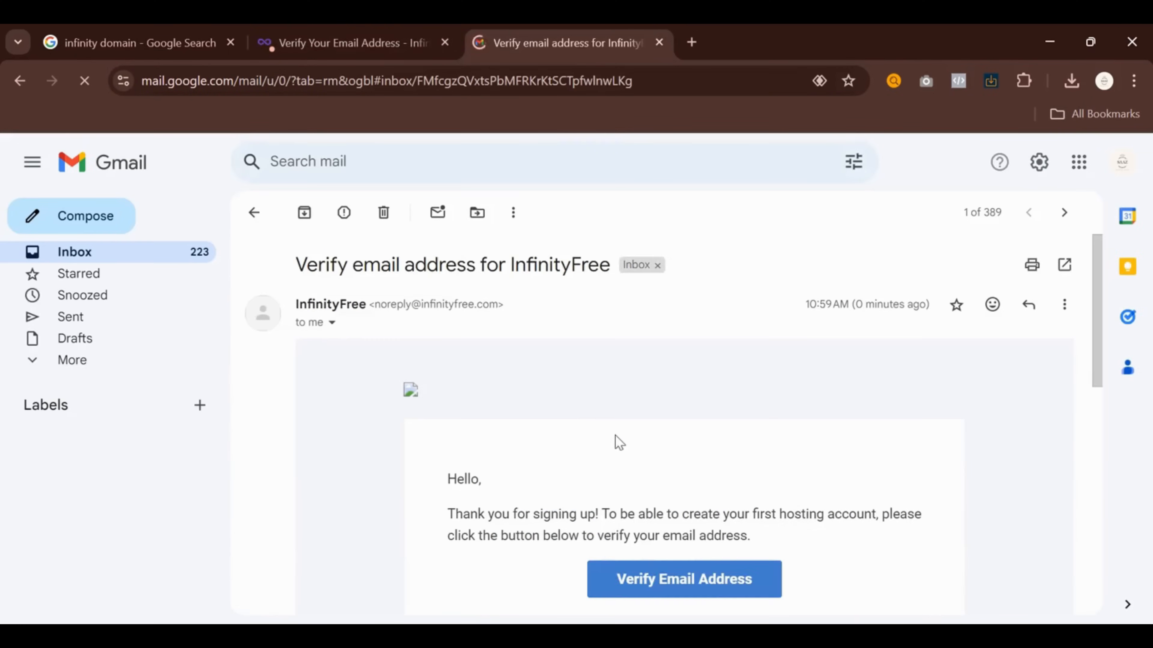
pyautogui.scroll(-2, 651, 538)
pyautogui.scroll(-4, 649, 538)
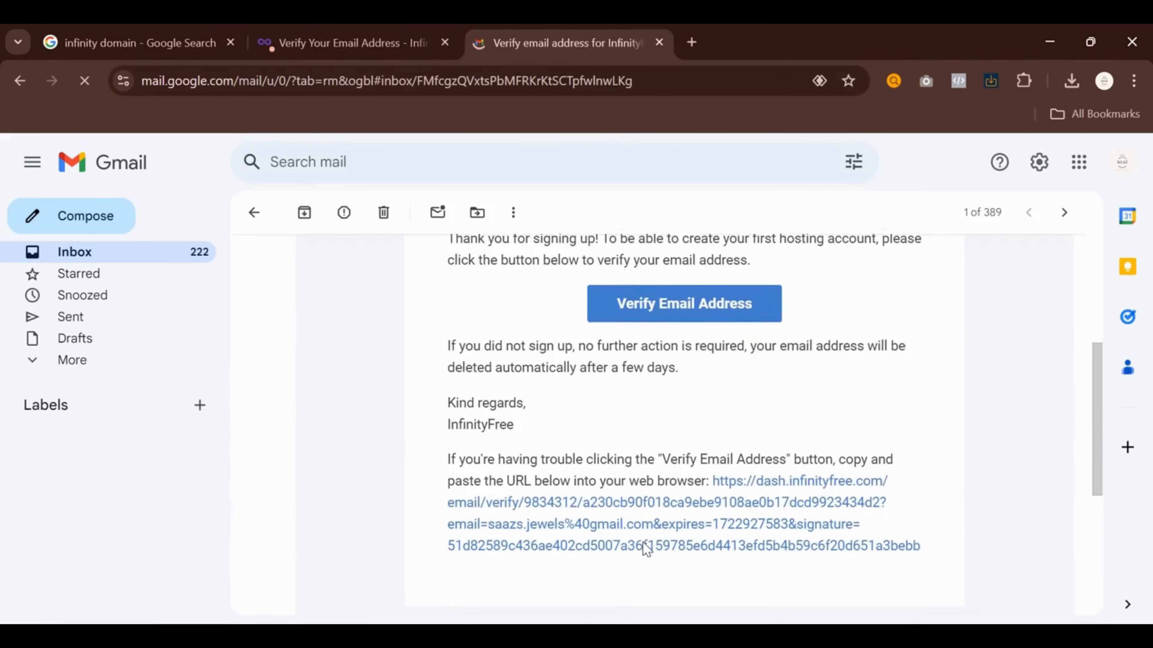
pyautogui.scroll(1, 649, 538)
pyautogui.scroll(4, 649, 536)
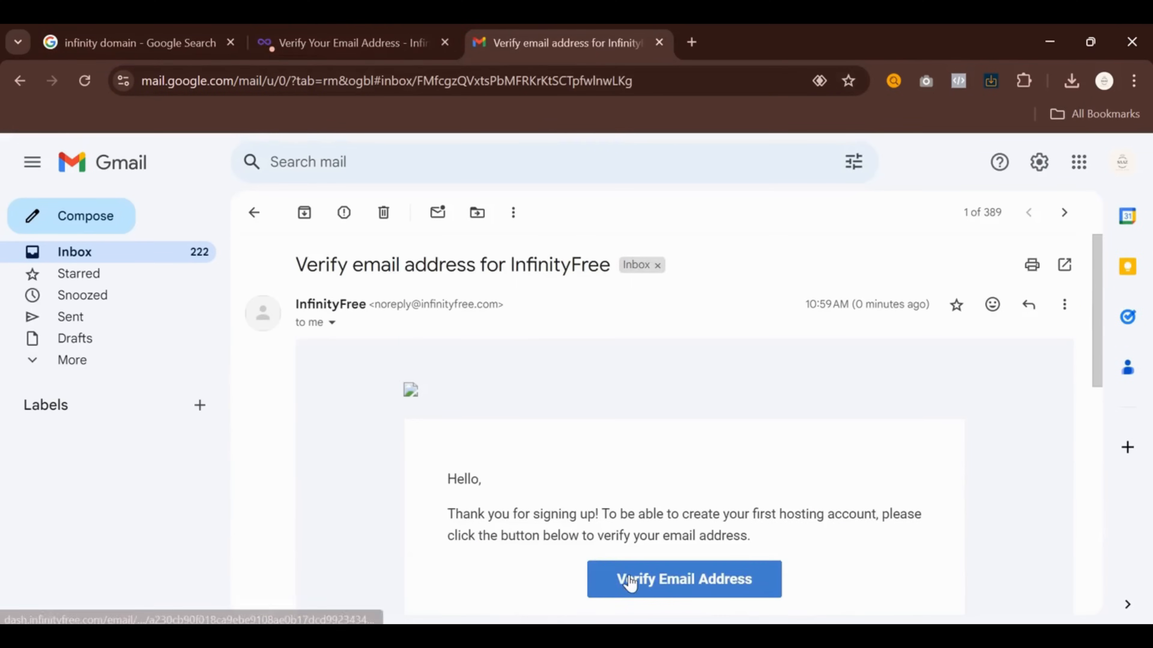
pyautogui.click(627, 583)
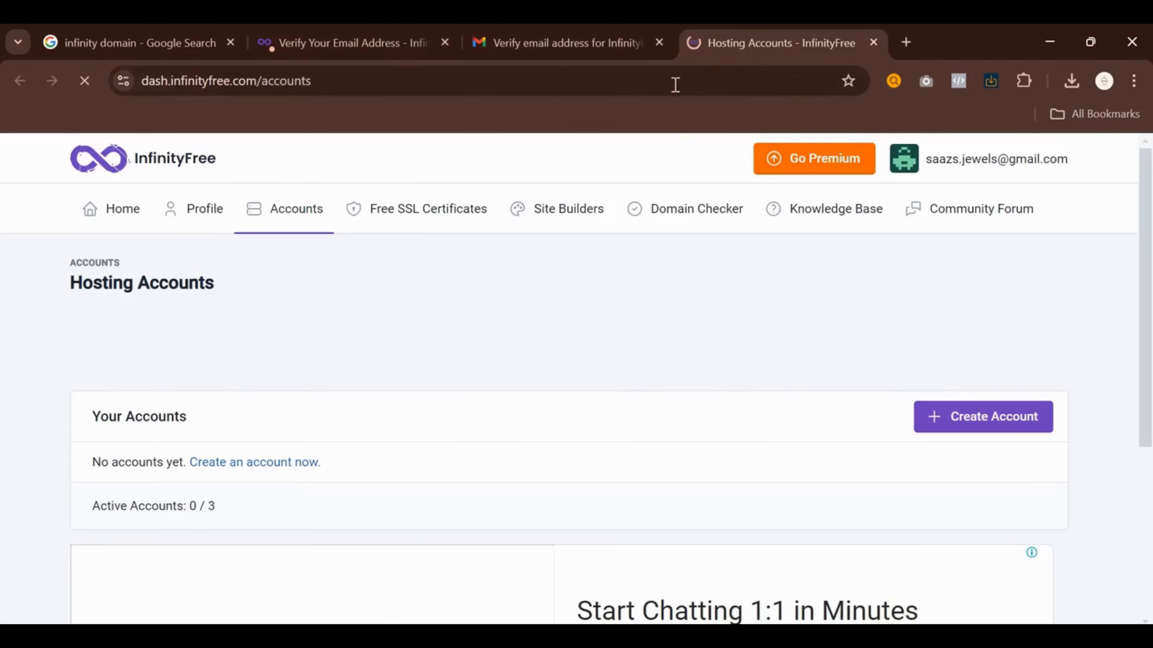
# Close the Gmail tab, start a new hosting account, and dismiss the full-page advertisement
pyautogui.click(659, 42)
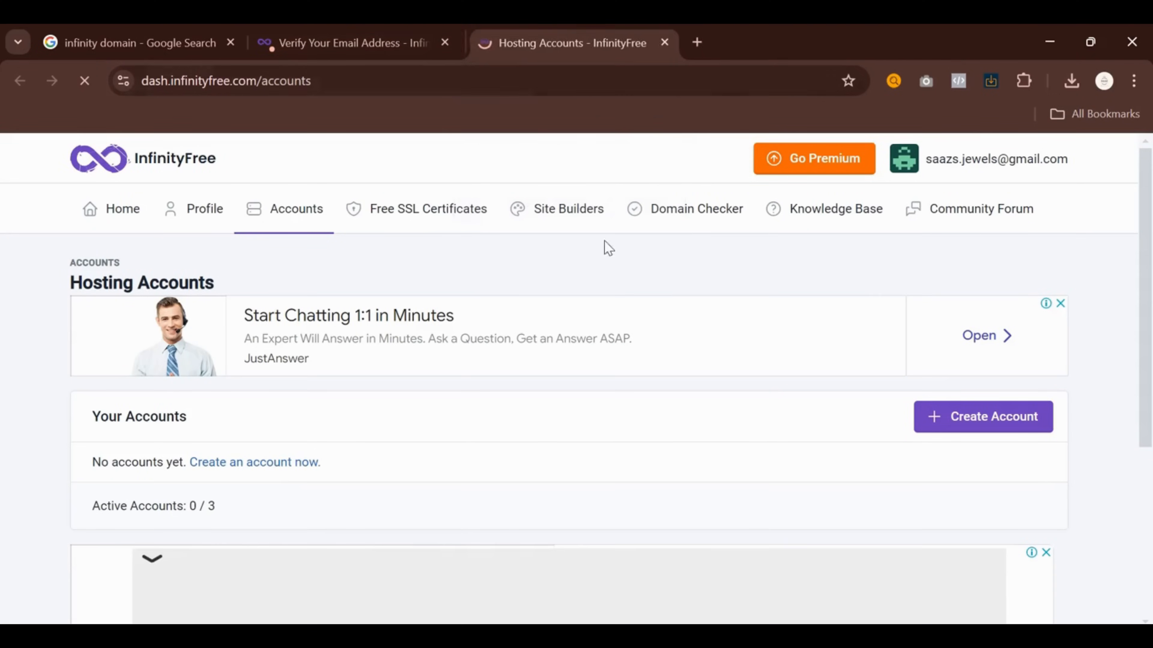
pyautogui.scroll(-2, 699, 374)
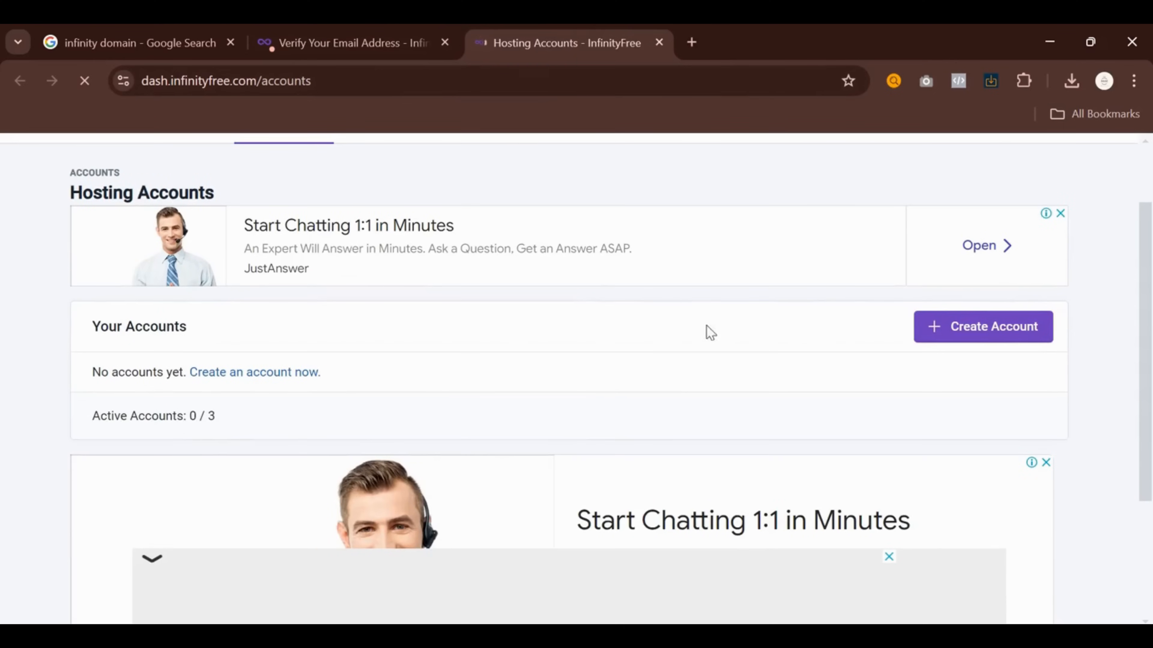
pyautogui.scroll(2, 589, 366)
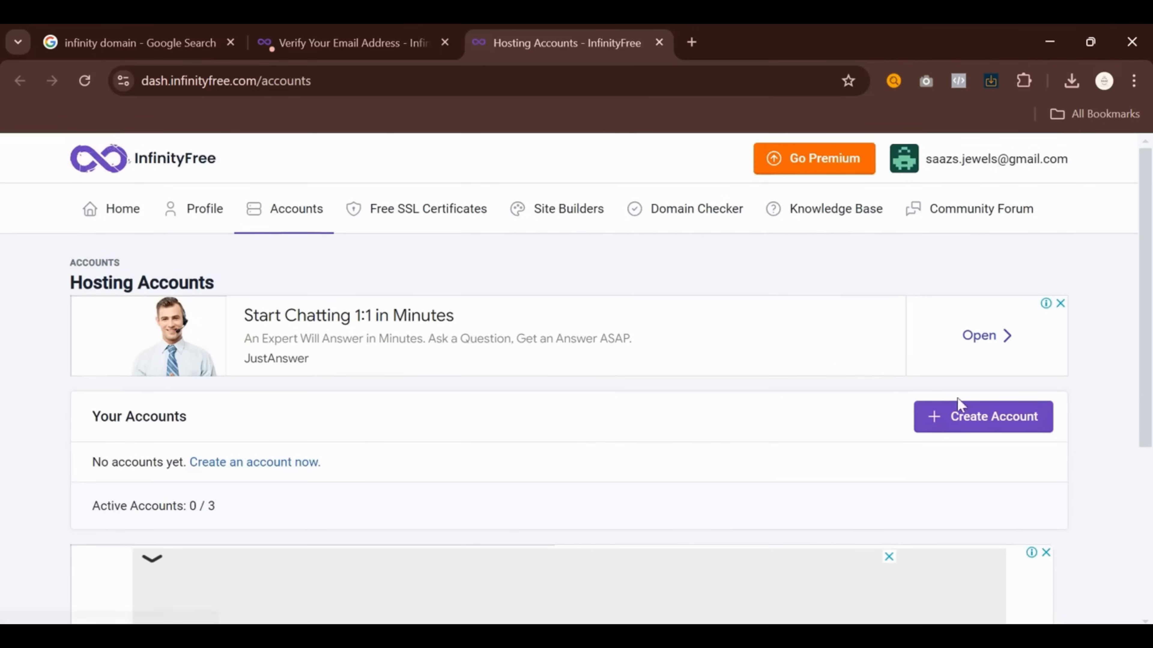
pyautogui.click(976, 416)
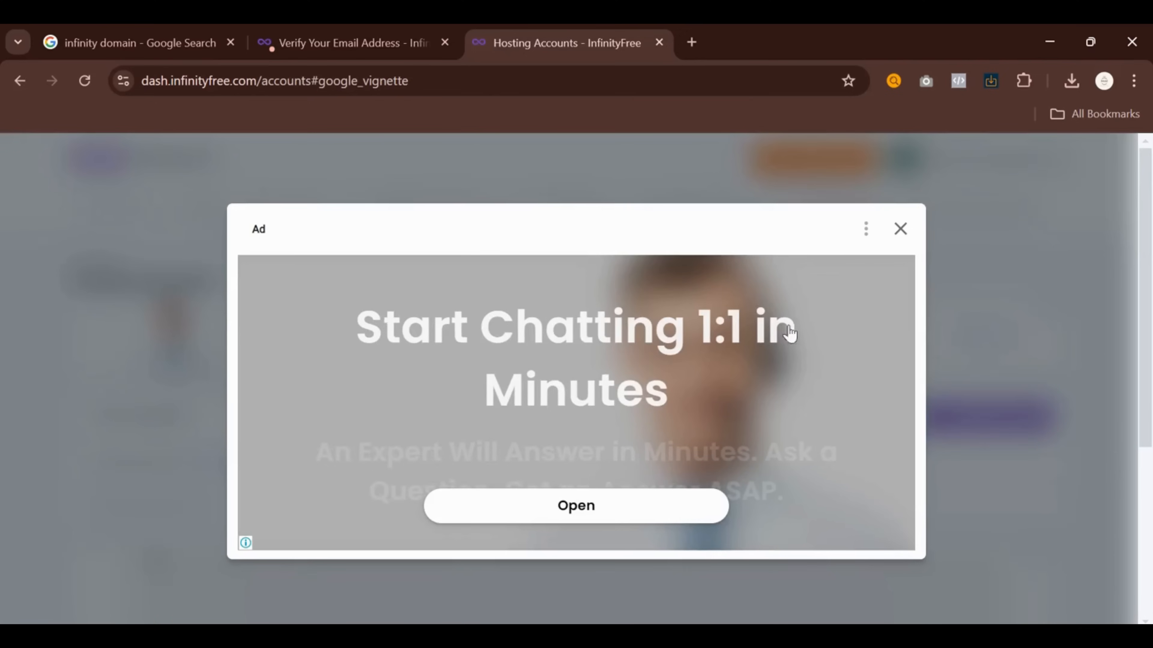
pyautogui.click(900, 229)
# Choose Create Now under the free $0 INFINITYFREE hosting plan
pyautogui.scroll(-6, 471, 411)
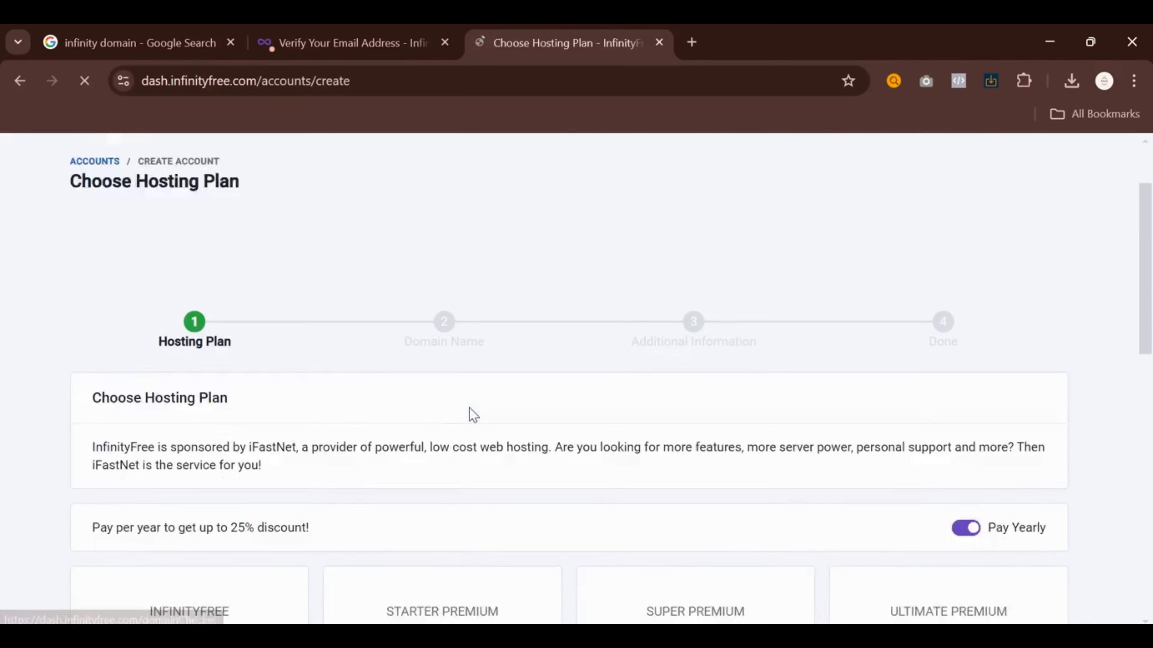
pyautogui.scroll(-3, 380, 307)
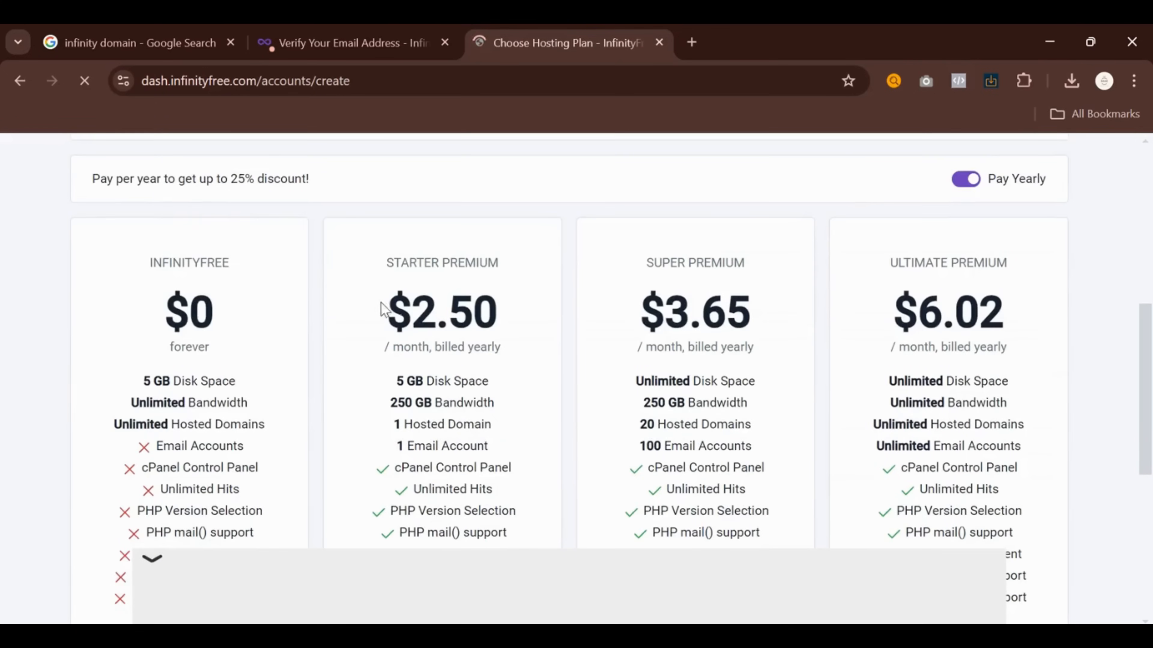
pyautogui.moveTo(160, 275); pyautogui.dragTo(209, 317)
pyautogui.scroll(-6, 155, 291)
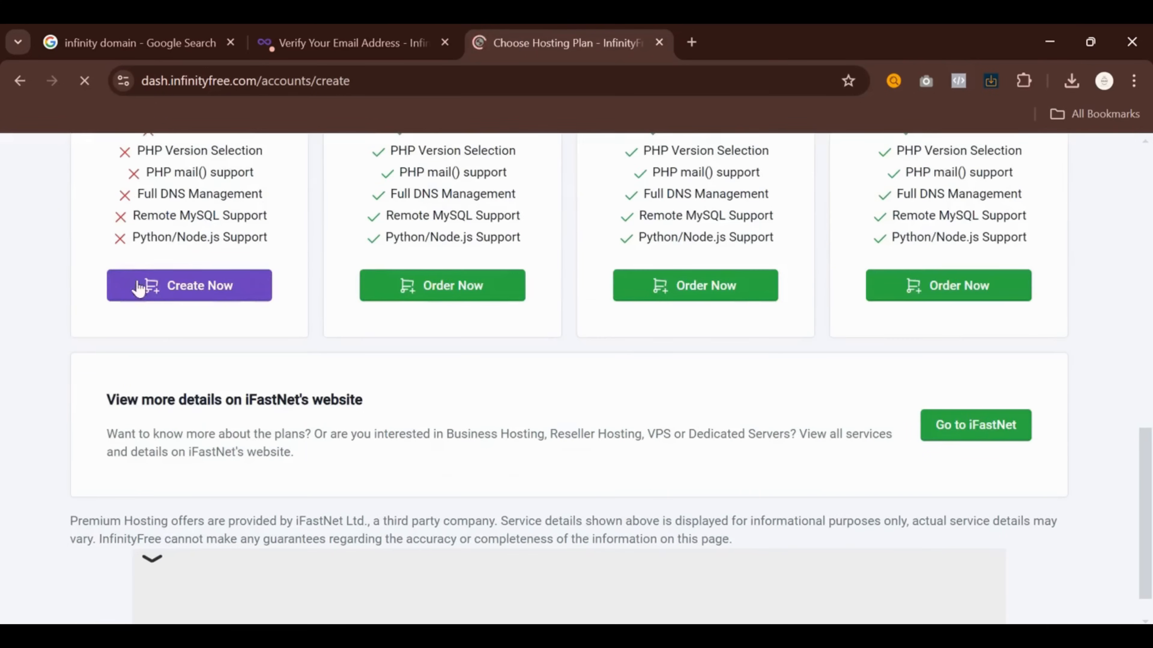
pyautogui.scroll(6, 384, 390)
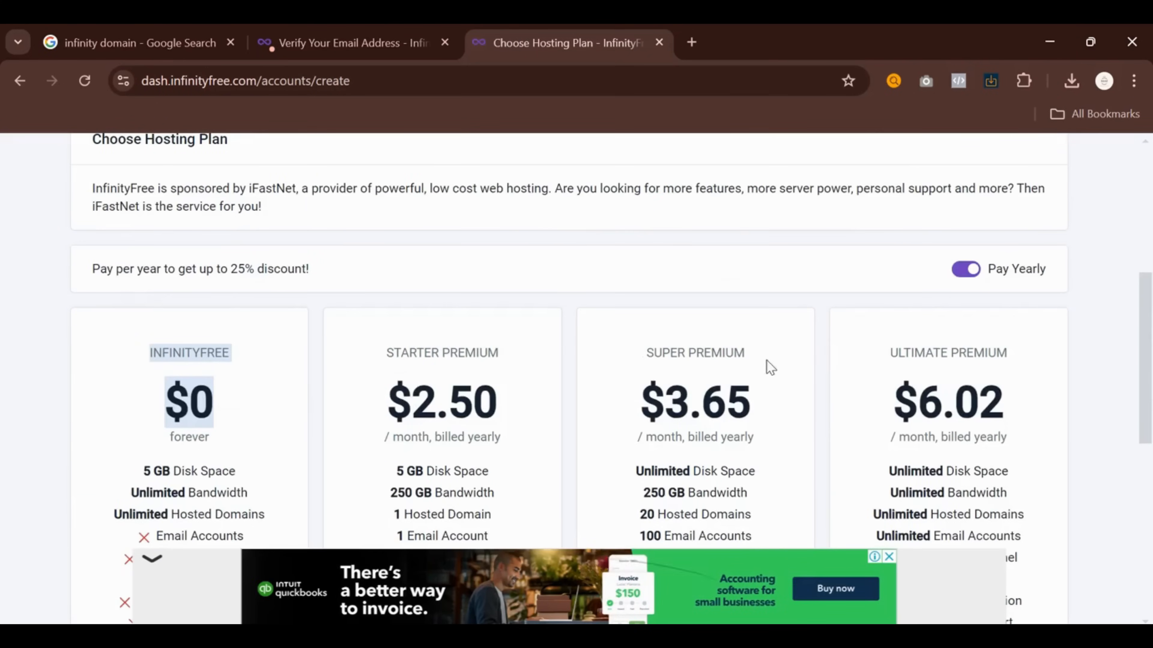
pyautogui.scroll(-3, 734, 384)
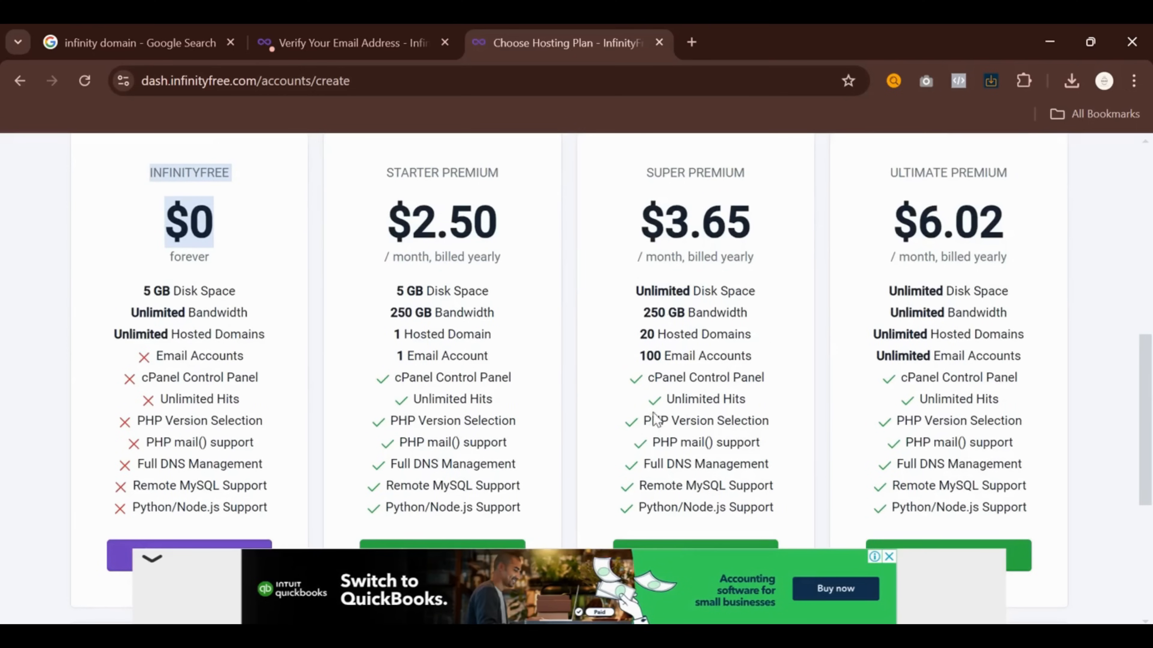
pyautogui.scroll(-5, 527, 391)
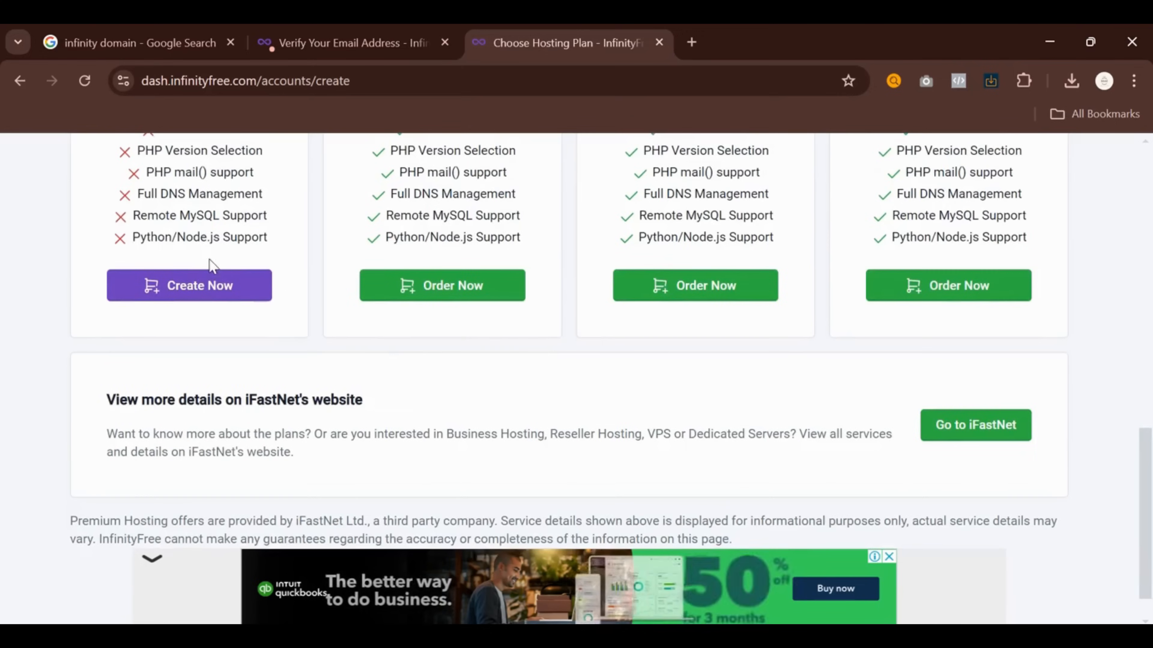
pyautogui.click(219, 285)
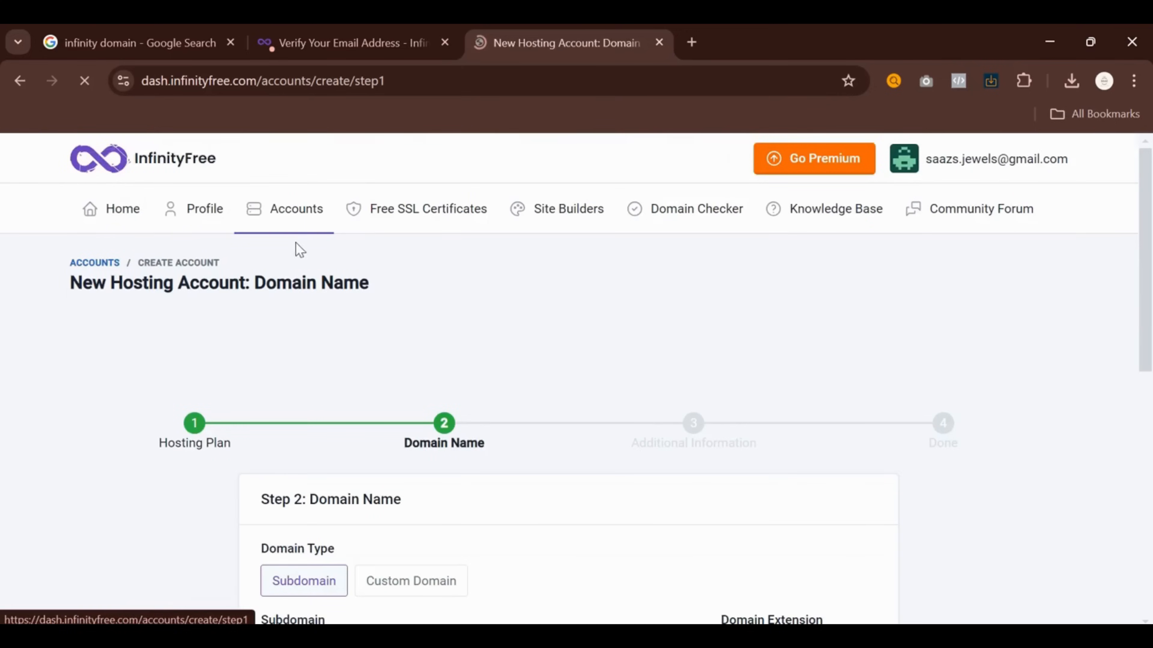
# Enter the subdomain ecommerce with the .rf.gd extension and check its availability
pyautogui.scroll(-5, 502, 401)
pyautogui.scroll(-2, 407, 427)
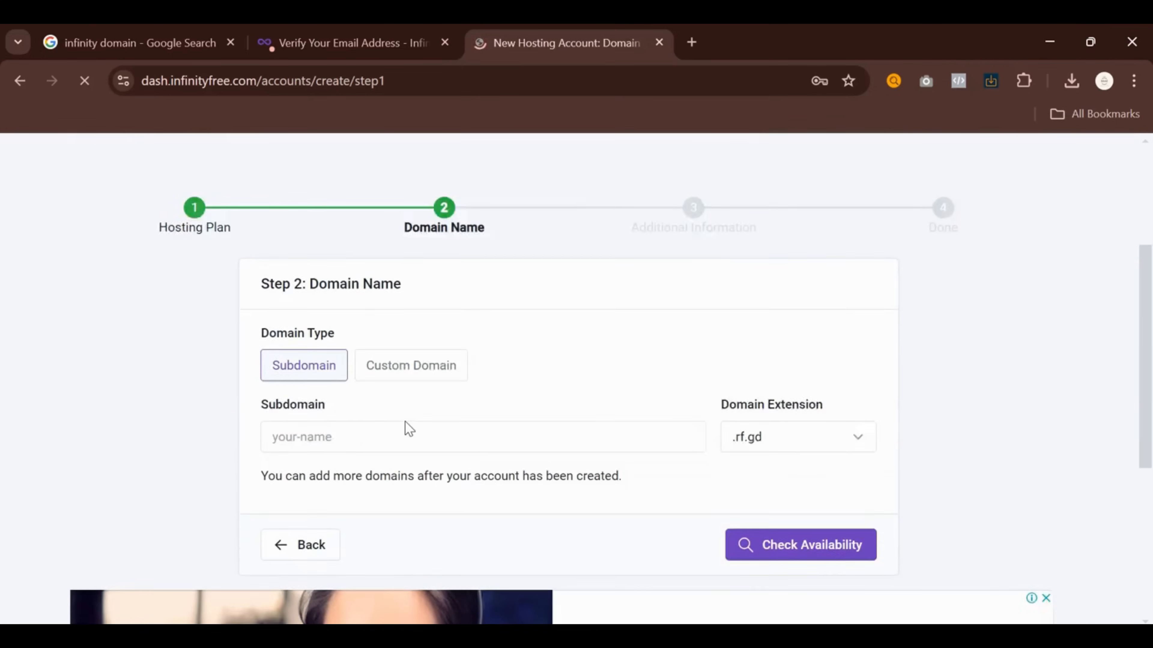
pyautogui.click(438, 391)
pyautogui.click(831, 391)
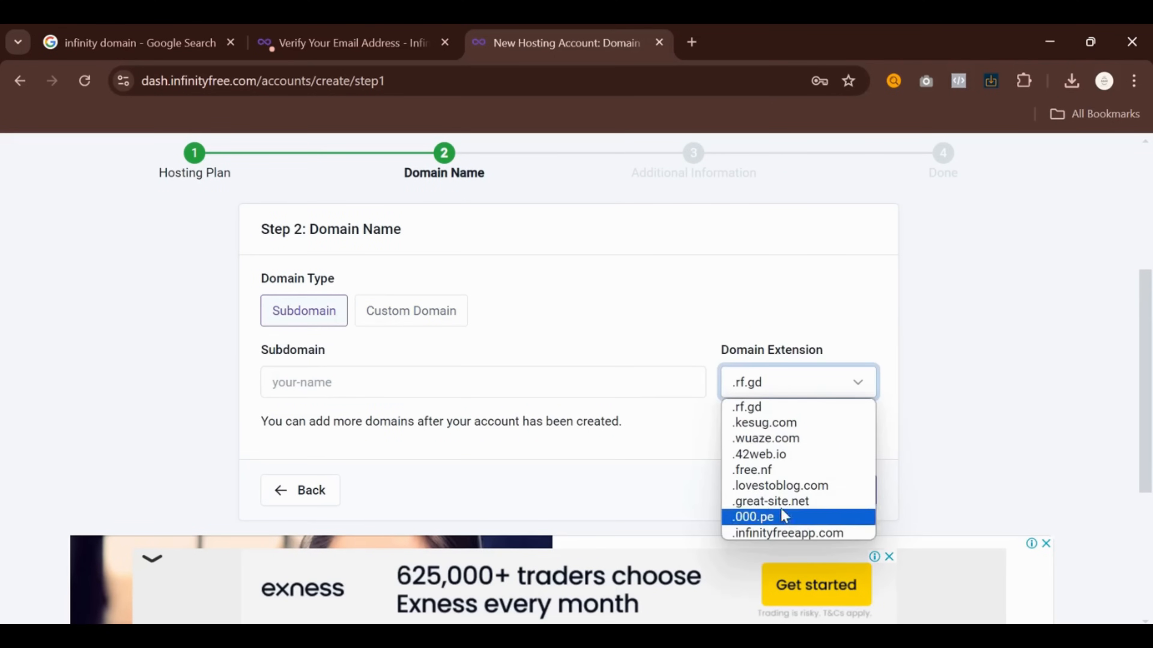
pyautogui.click(817, 405)
pyautogui.click(442, 374)
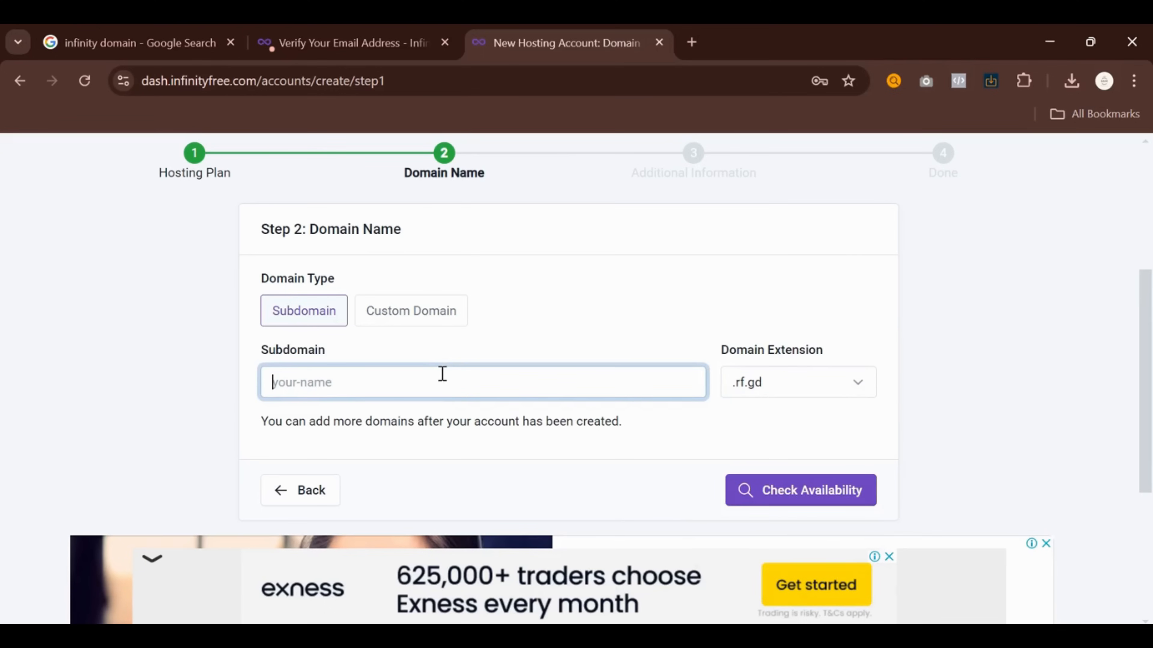
pyautogui.write('ecommerce')
pyautogui.click(754, 489)
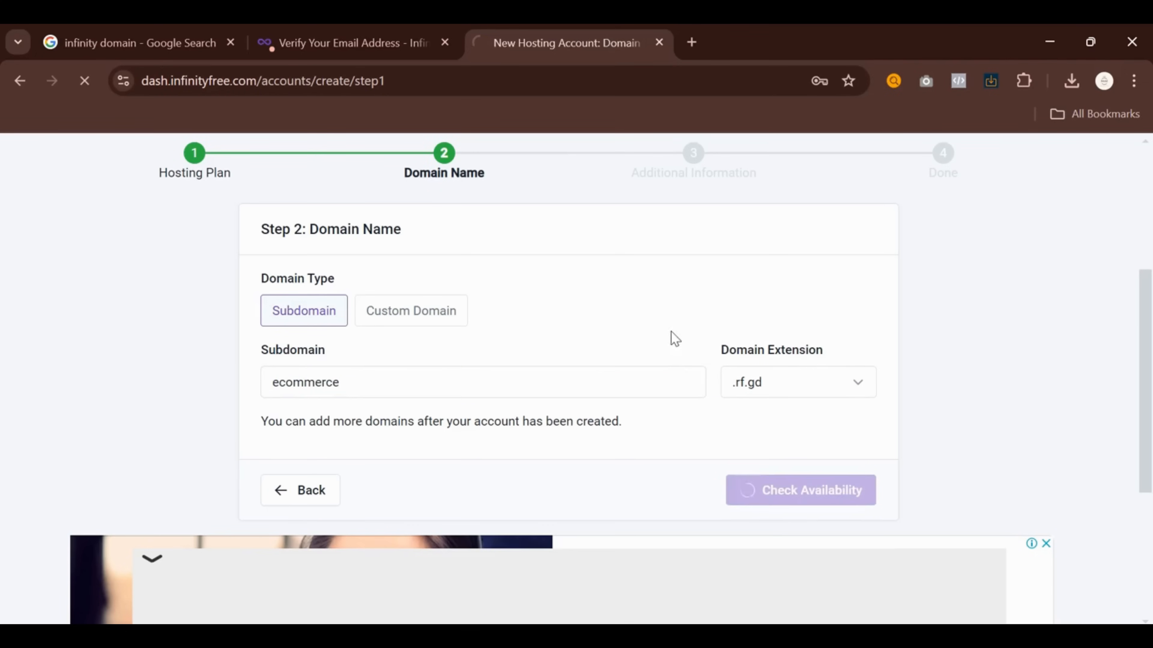
# With ecommerce taken, change it to ecommerce-online.rf.gd and confirm it is available
pyautogui.scroll(-5, 664, 358)
pyautogui.click(460, 445)
pyautogui.scroll(2, 367, 272)
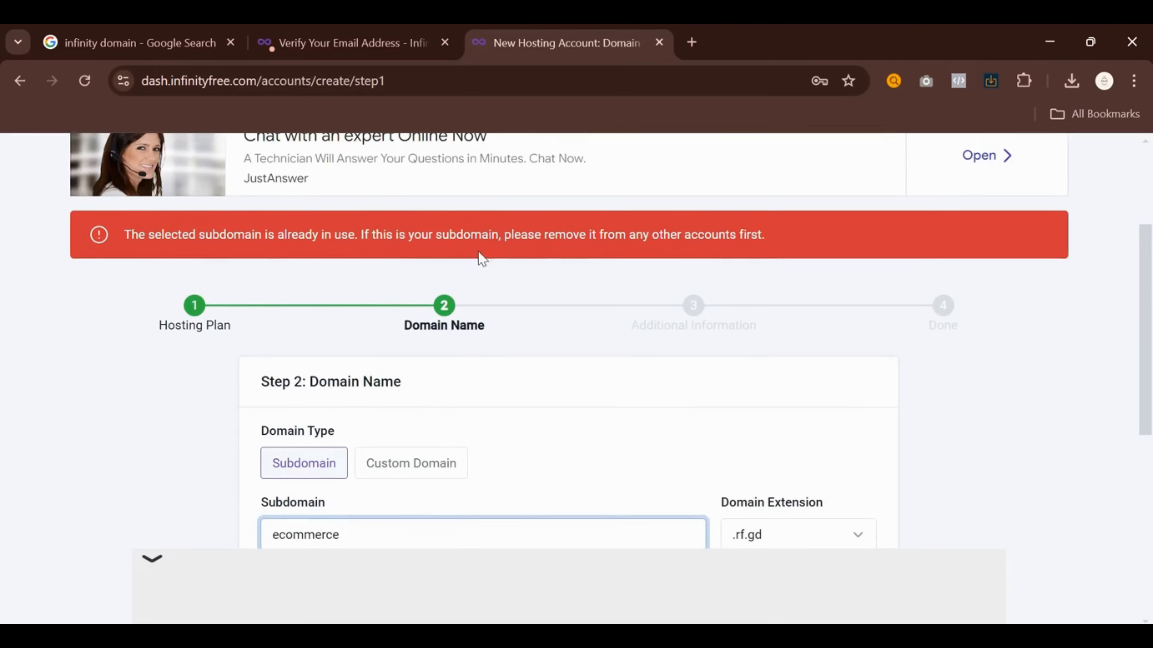
pyautogui.scroll(-4, 745, 253)
pyautogui.click(379, 335)
pyautogui.click(380, 354)
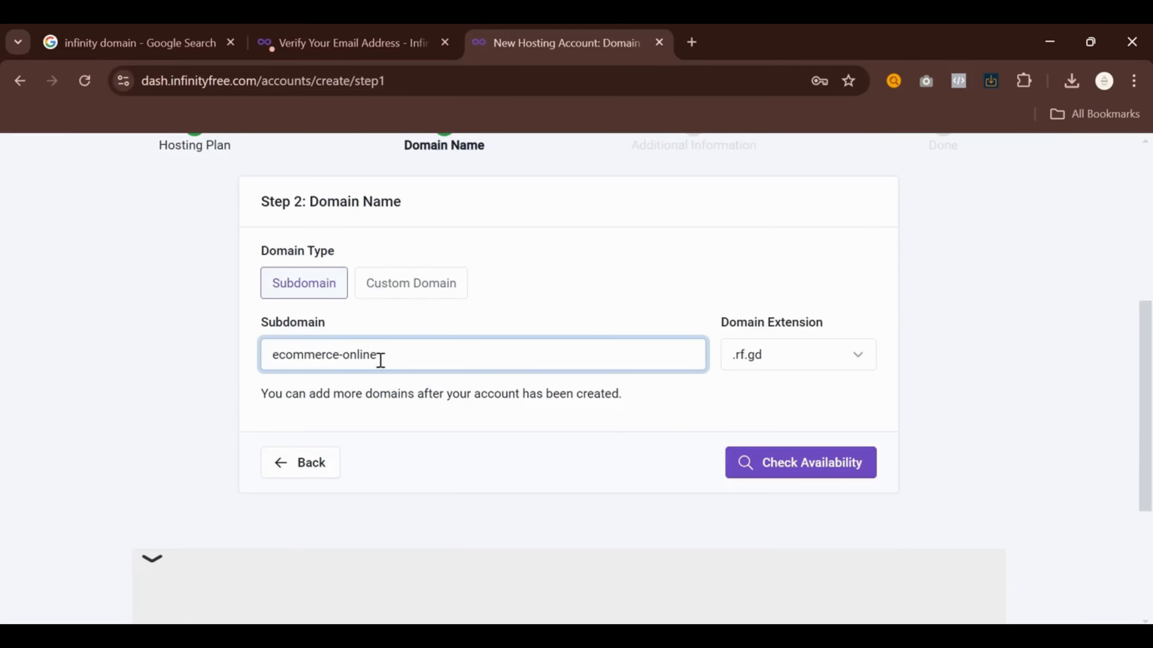
pyautogui.click(764, 467)
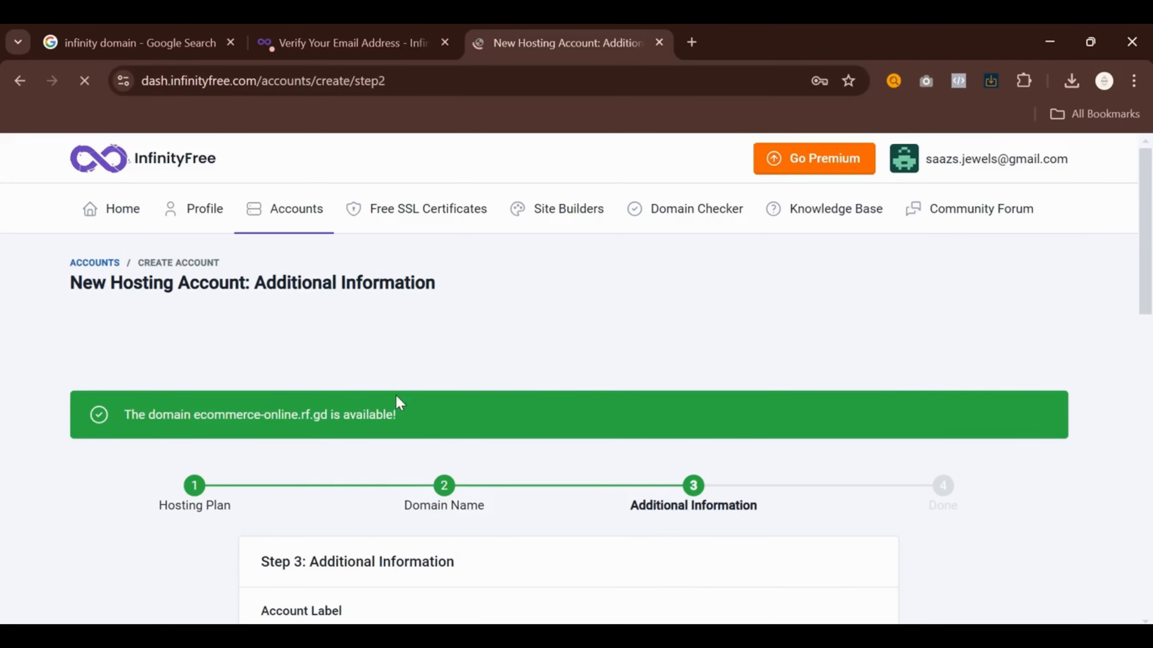
# Review the account label and password, set Email Consent to I Approve, and create the account
pyautogui.scroll(-5, 398, 403)
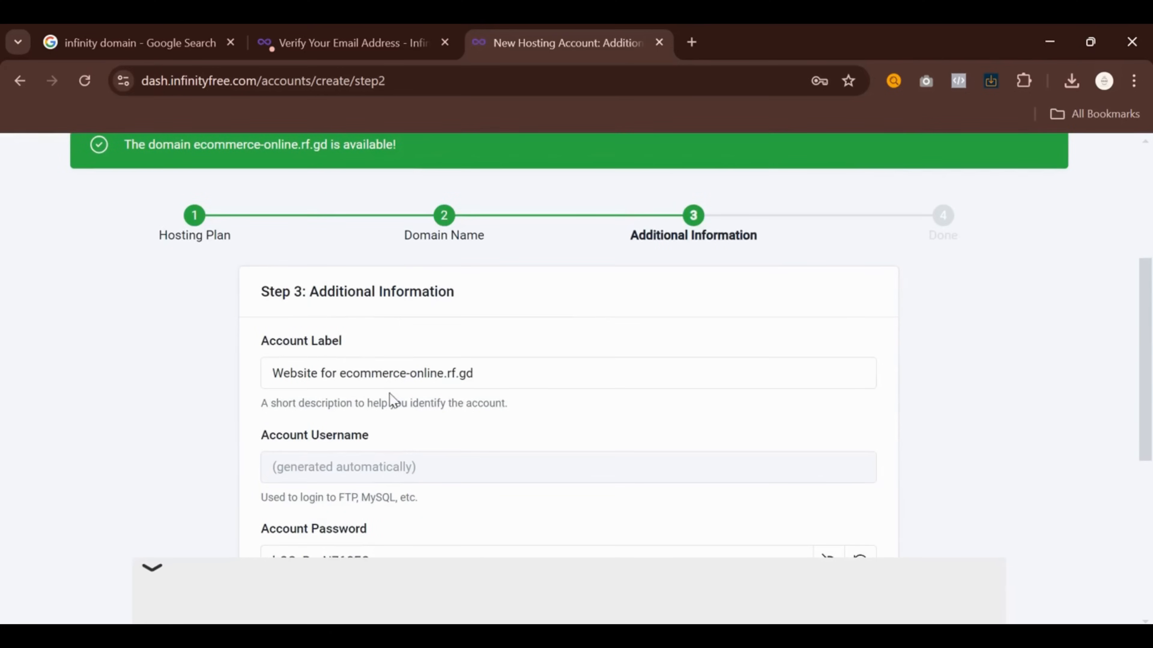
pyautogui.tripleClick(481, 379)
pyautogui.scroll(-4, 390, 406)
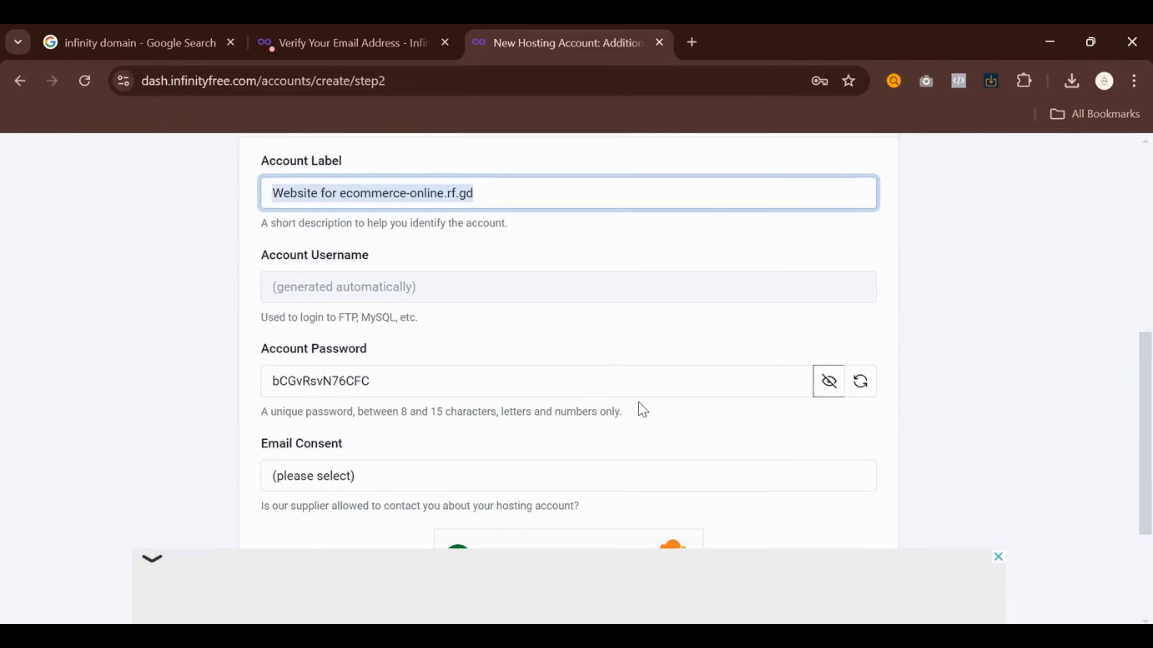
pyautogui.moveTo(267, 316); pyautogui.dragTo(414, 317)
pyautogui.click(268, 366)
pyautogui.scroll(-4, 365, 371)
pyautogui.click(352, 295)
pyautogui.click(330, 323)
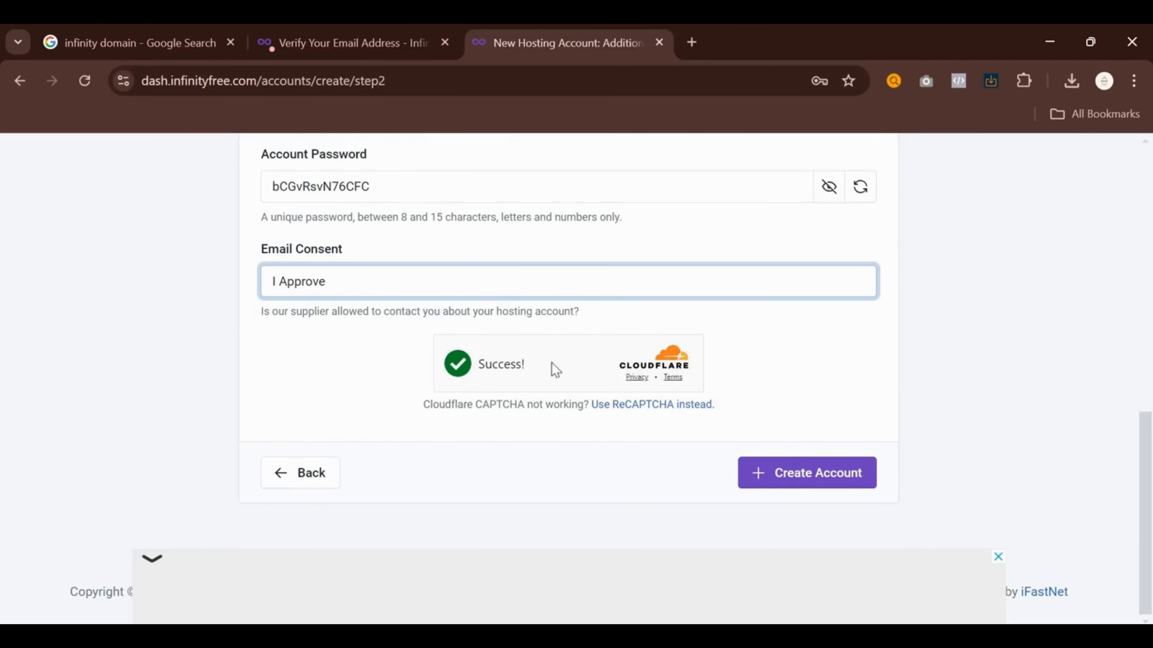
pyautogui.click(798, 481)
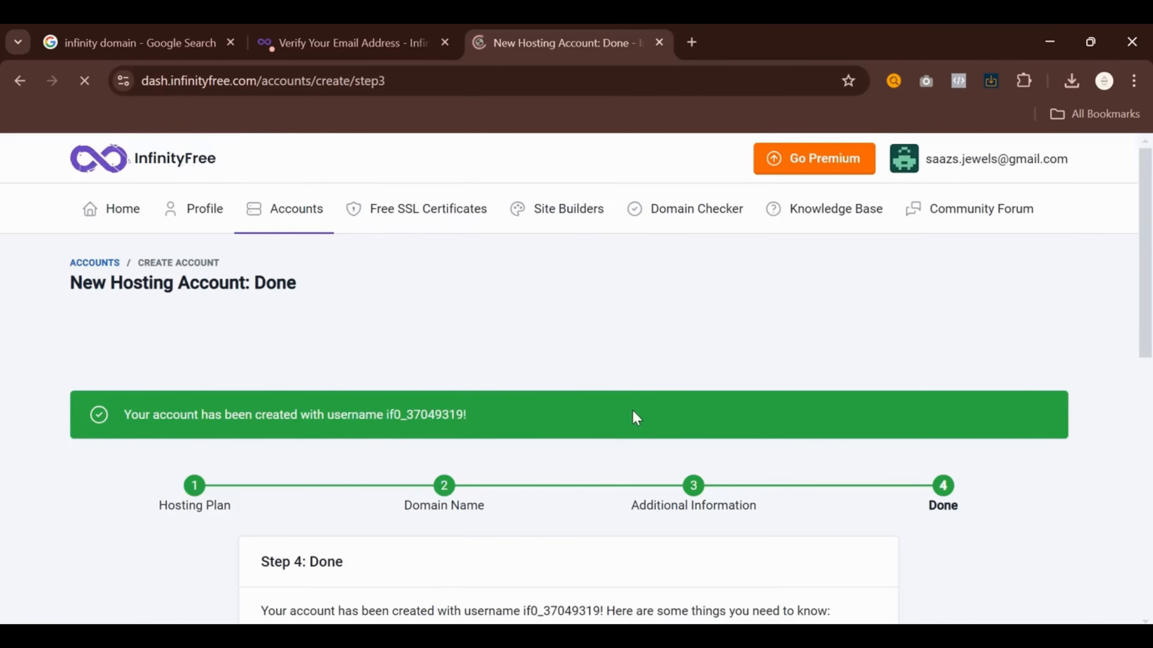
# Dismiss the save-password offer and open the new account's control panel in a new tab
pyautogui.scroll(-5, 632, 409)
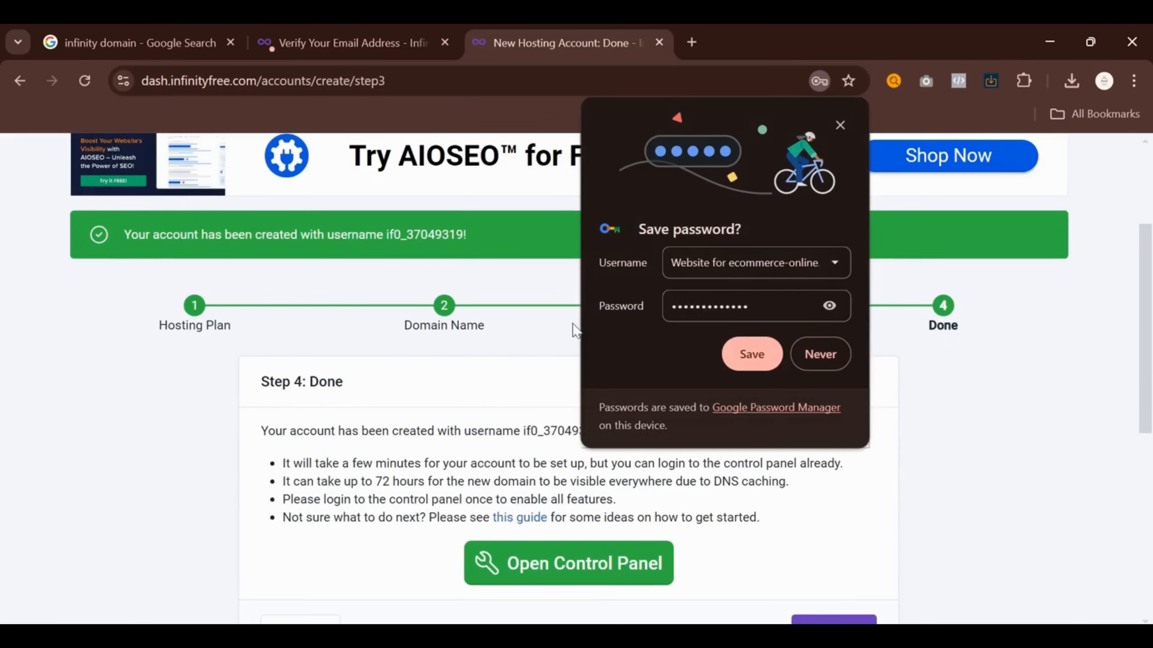
pyautogui.click(749, 353)
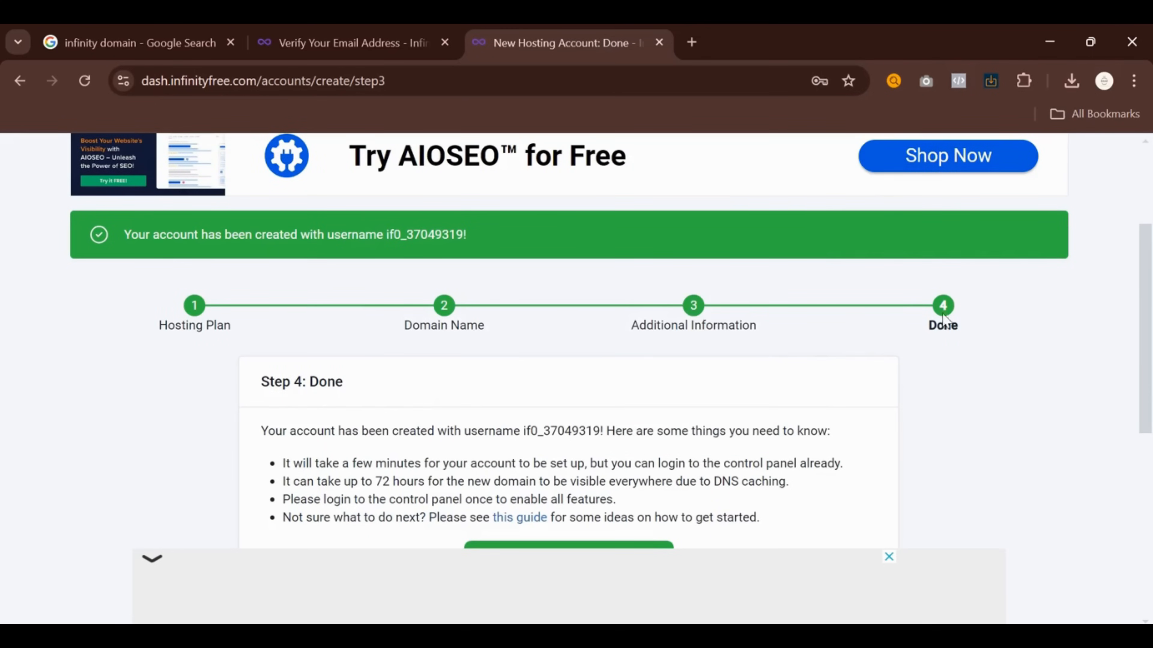
pyautogui.scroll(-5, 939, 336)
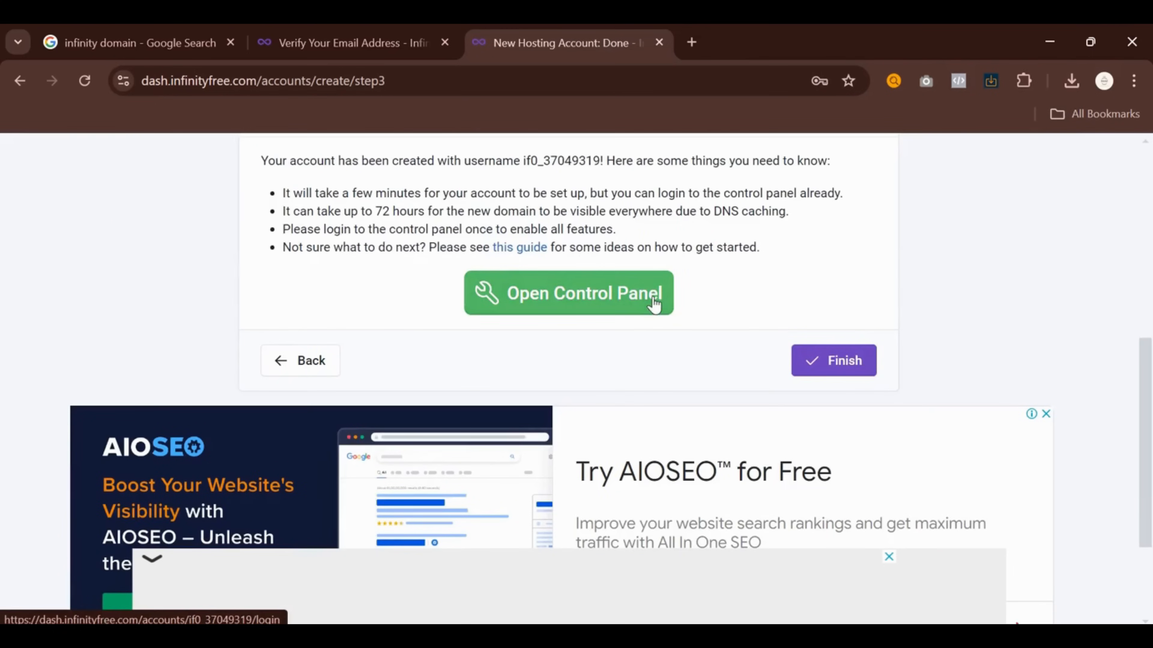
pyautogui.click(654, 304)
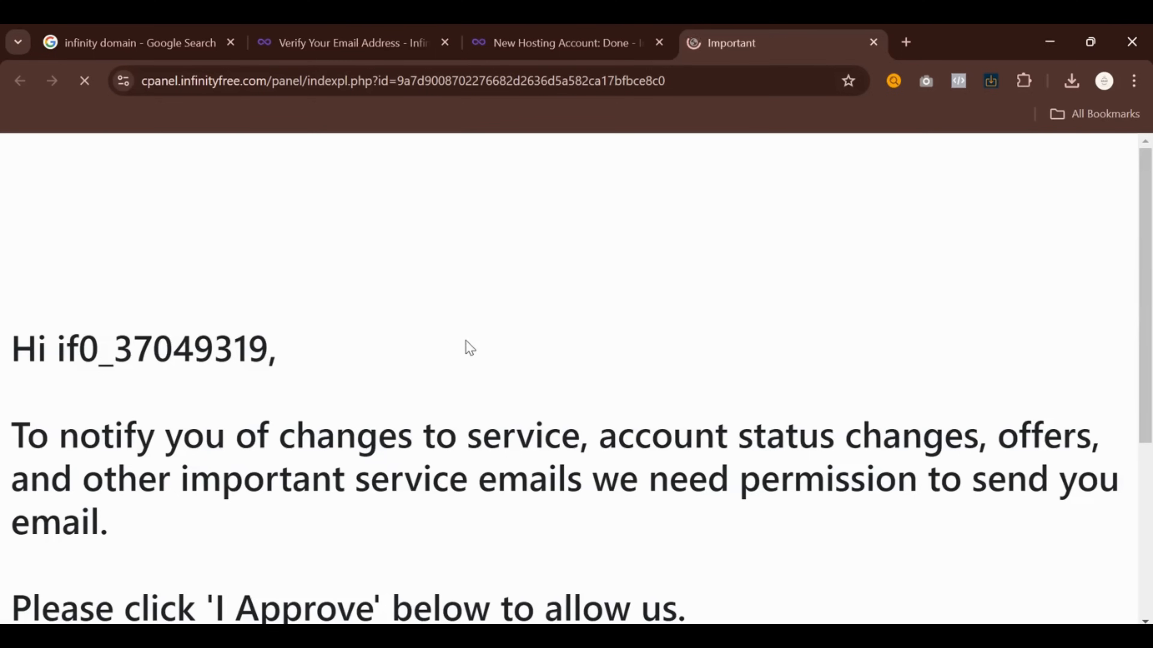
pyautogui.scroll(-5, 481, 364)
# Approve service e-mails, then open Softaculous Apps Installer from the Software section in a new tab
pyautogui.click(568, 517)
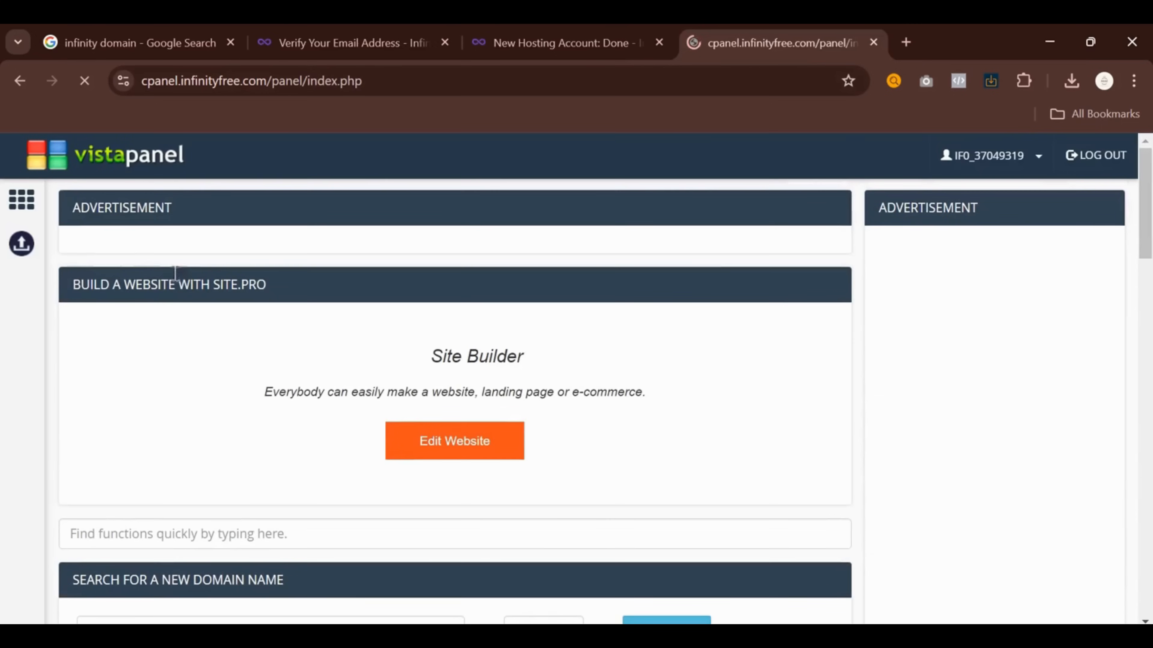
pyautogui.scroll(-4, 307, 264)
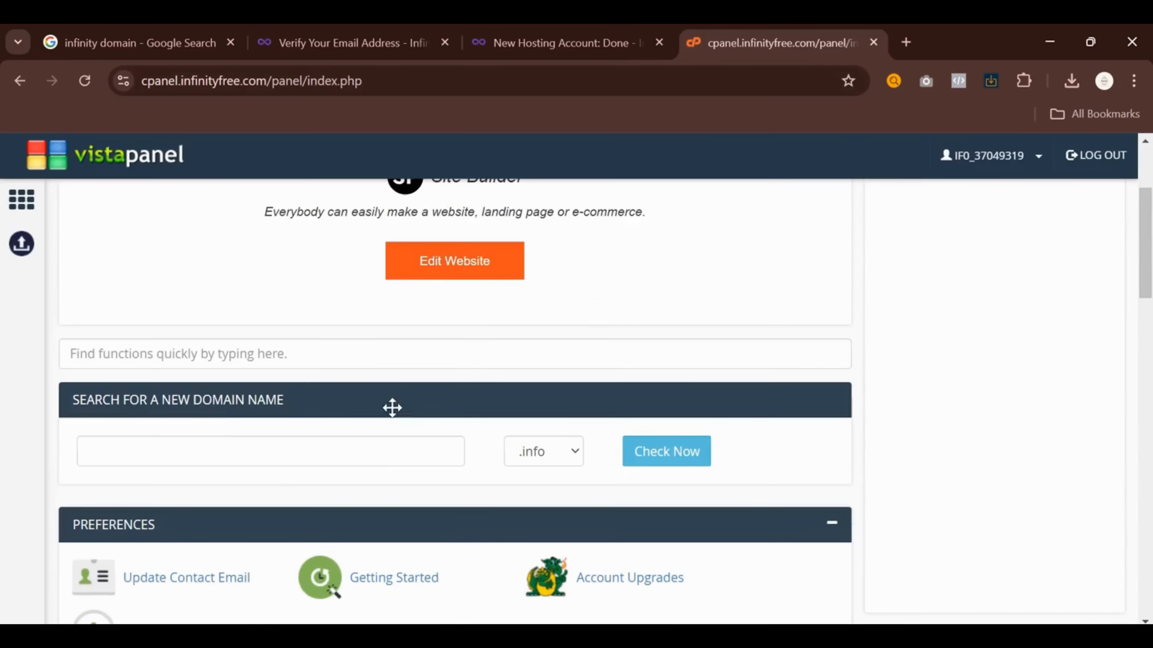
pyautogui.scroll(-2, 443, 458)
pyautogui.scroll(-6, 436, 527)
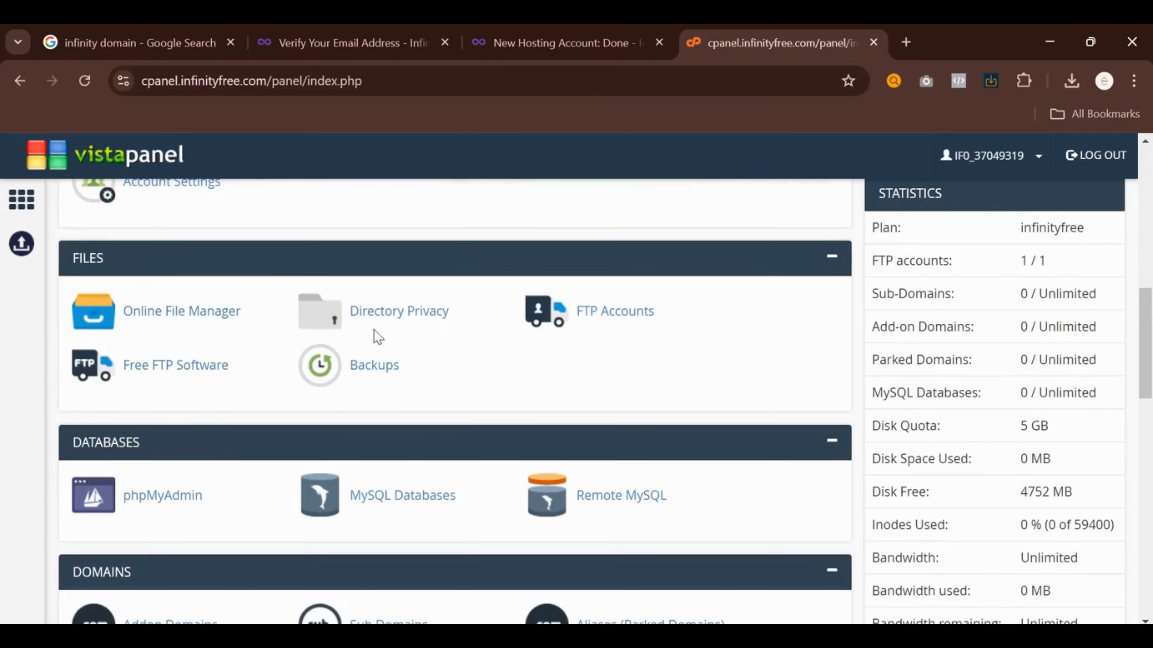
pyautogui.scroll(-2, 152, 423)
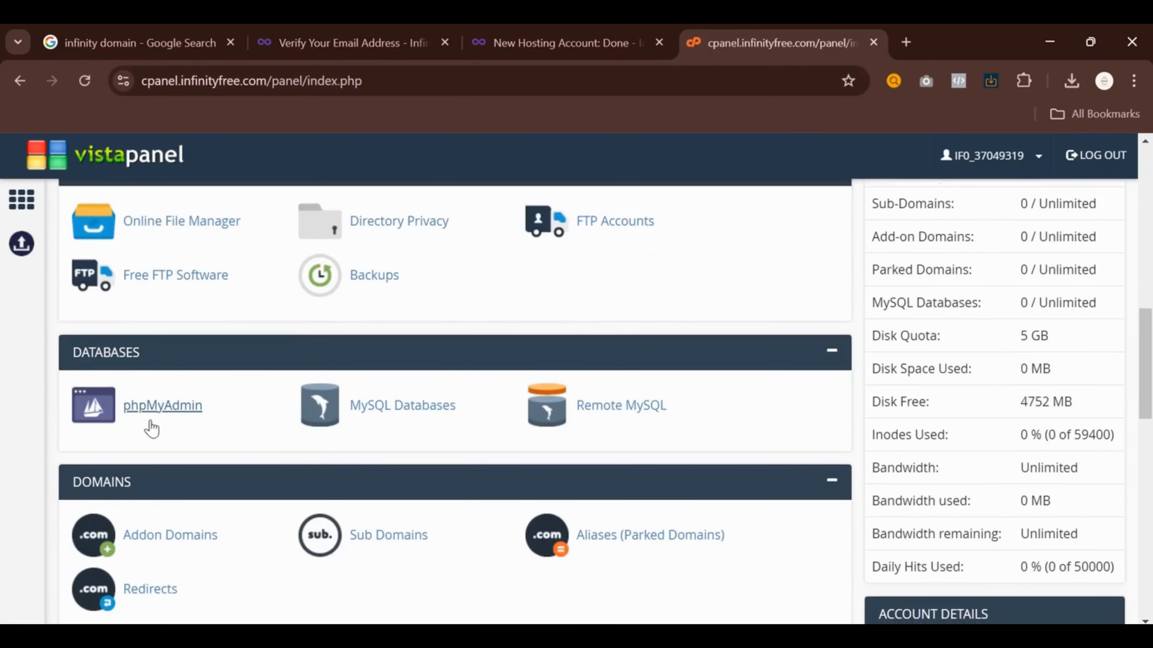
pyautogui.scroll(-14, 143, 427)
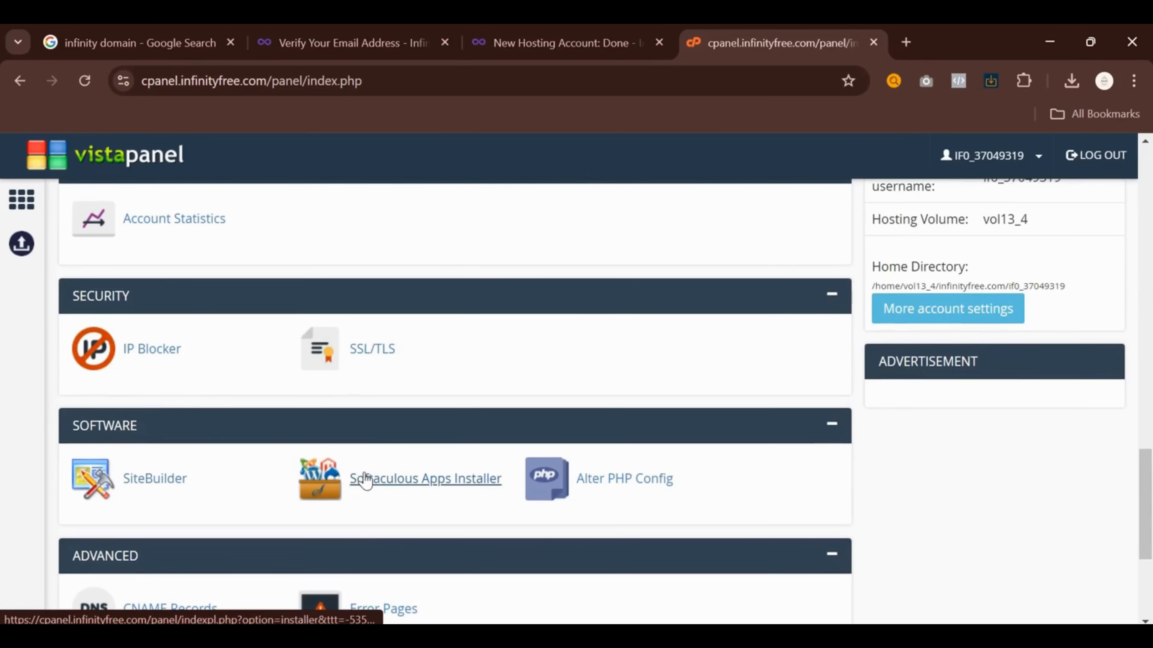
pyautogui.middleClick(366, 480)
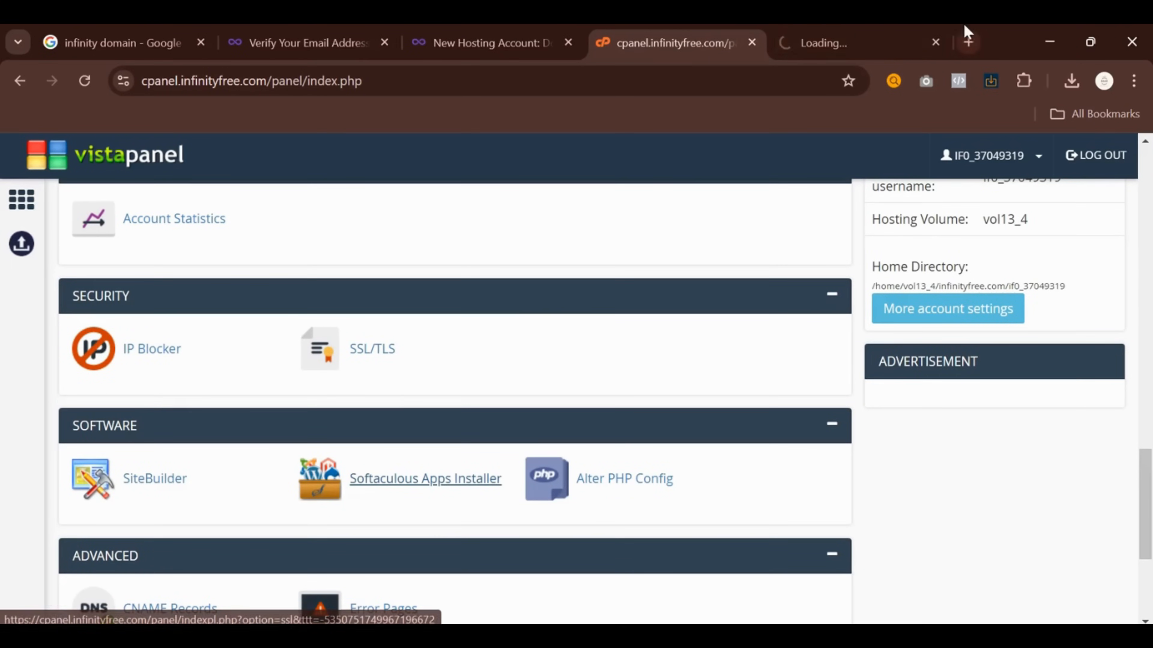
# In the Softaculous tab, start a WordPress install from Top Scripts using the Quick Install form
pyautogui.click(938, 50)
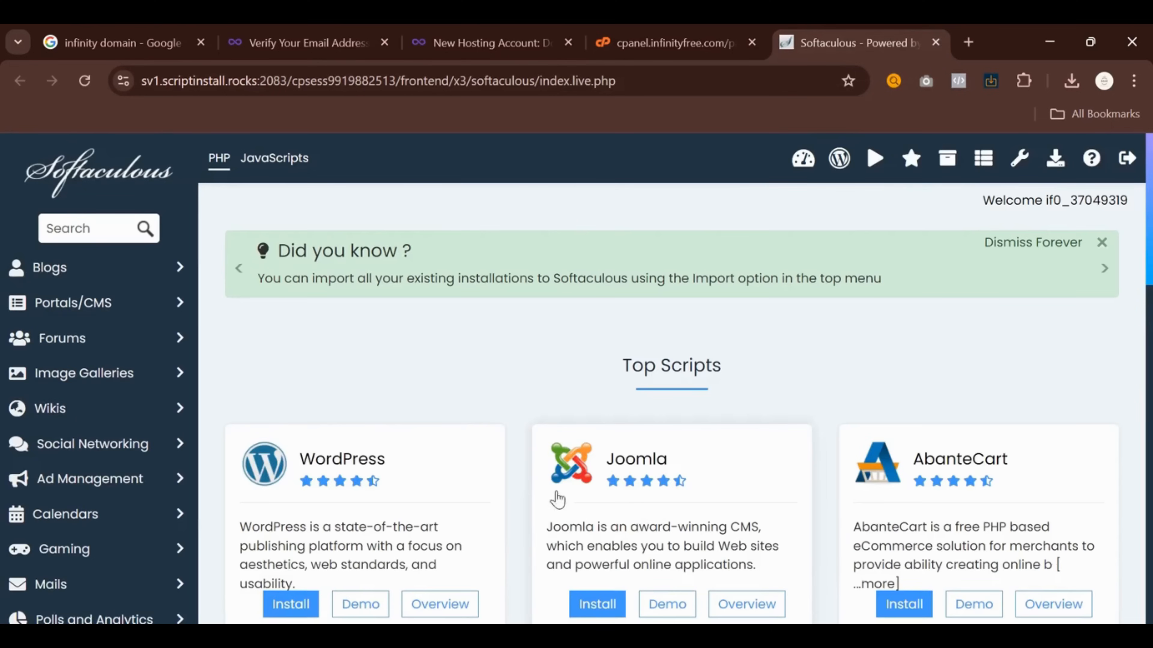
pyautogui.scroll(-2, 552, 483)
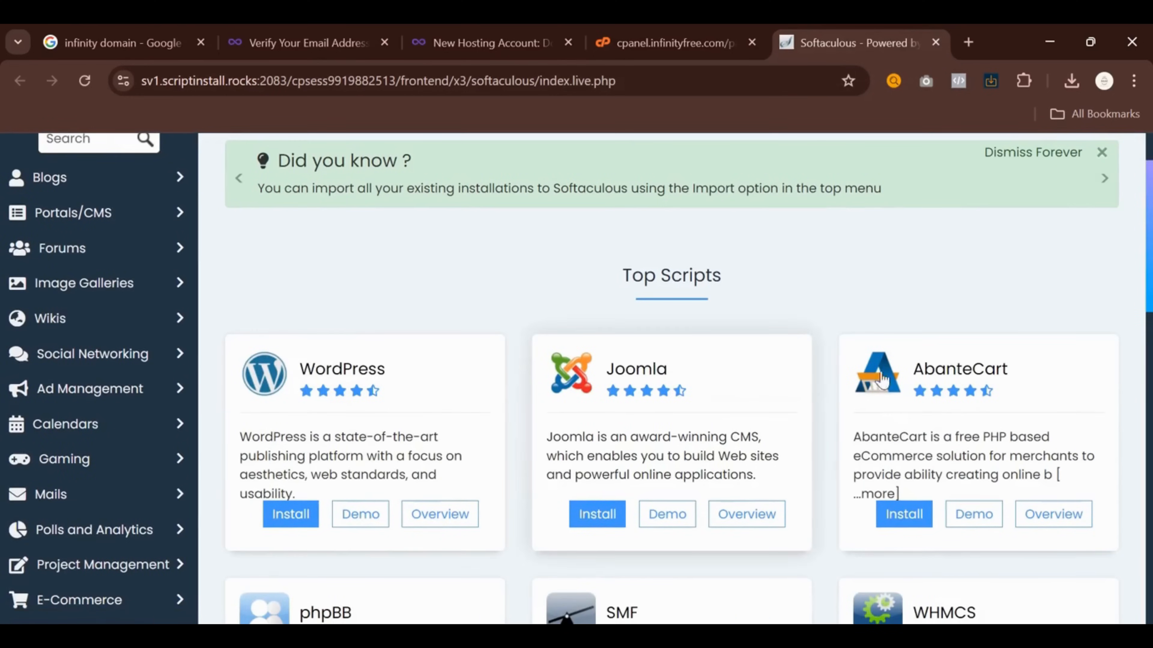
pyautogui.scroll(-4, 753, 391)
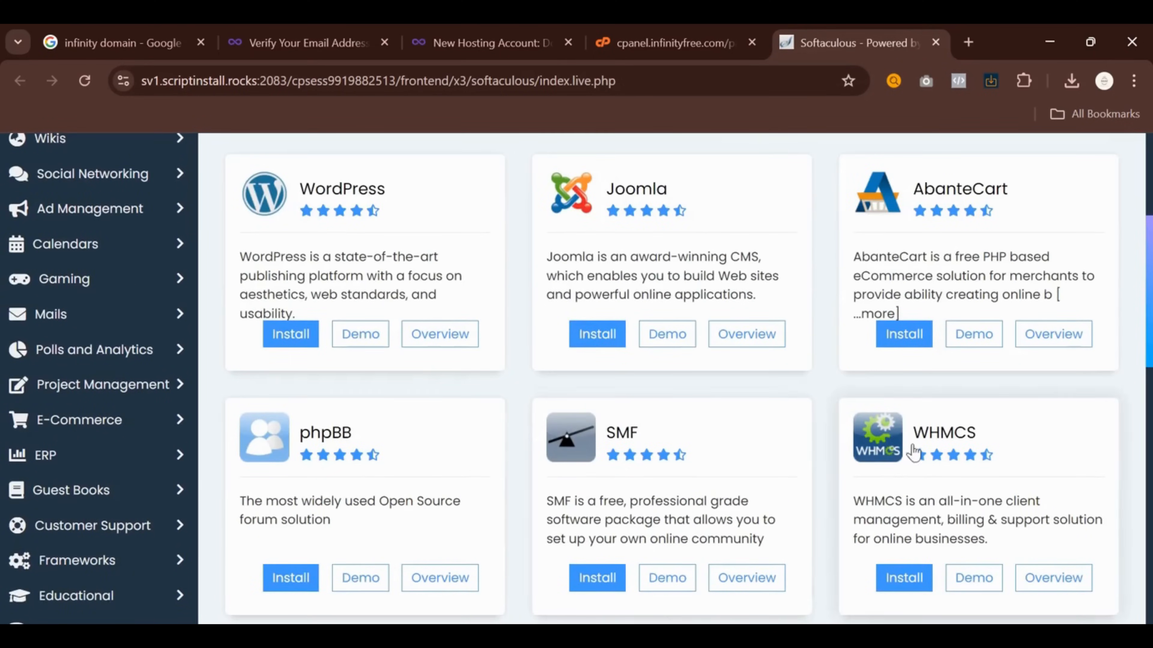
pyautogui.scroll(-4, 297, 458)
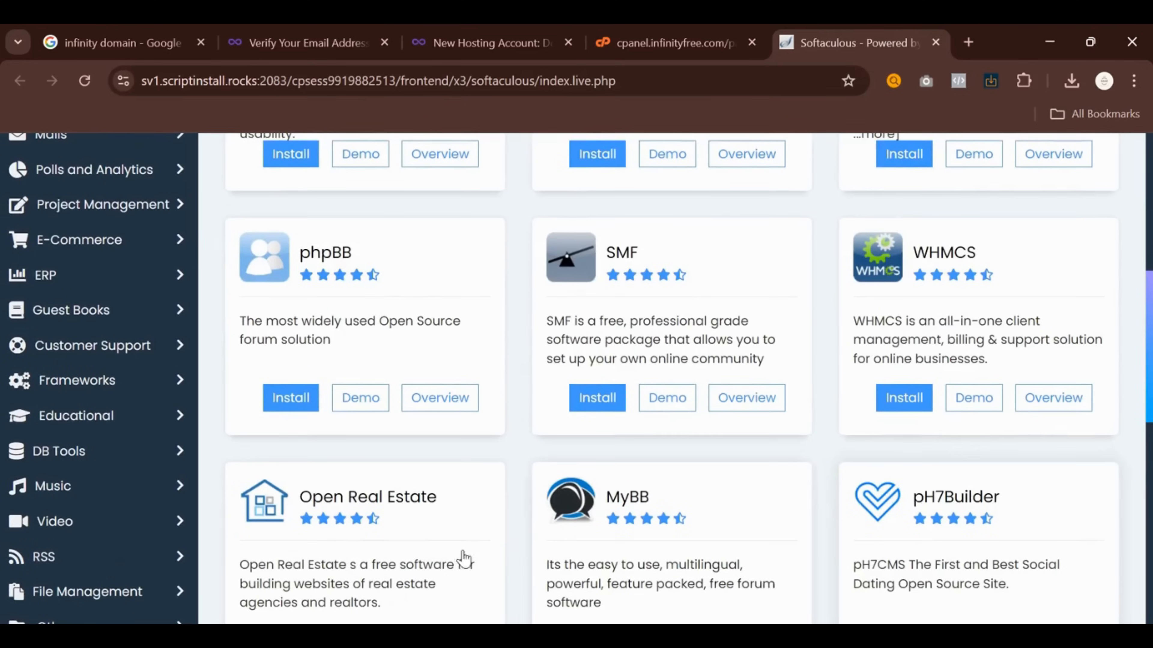
pyautogui.scroll(10, 308, 495)
pyautogui.scroll(-4, 308, 495)
pyautogui.click(291, 424)
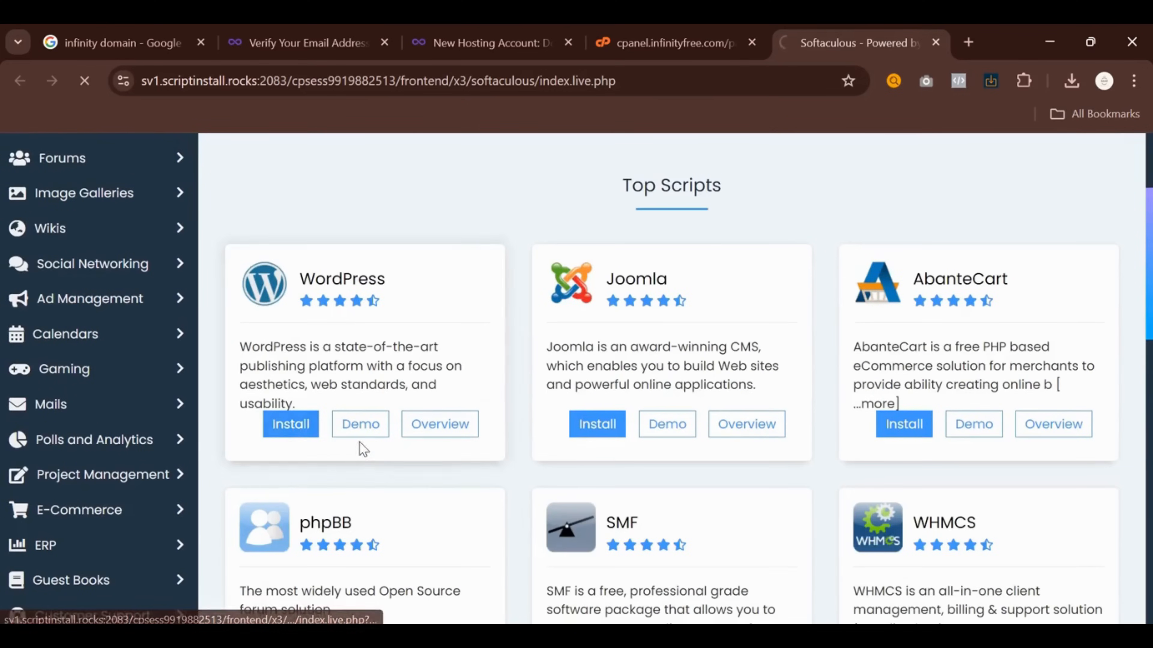
pyautogui.click(980, 530)
pyautogui.scroll(-6, 678, 386)
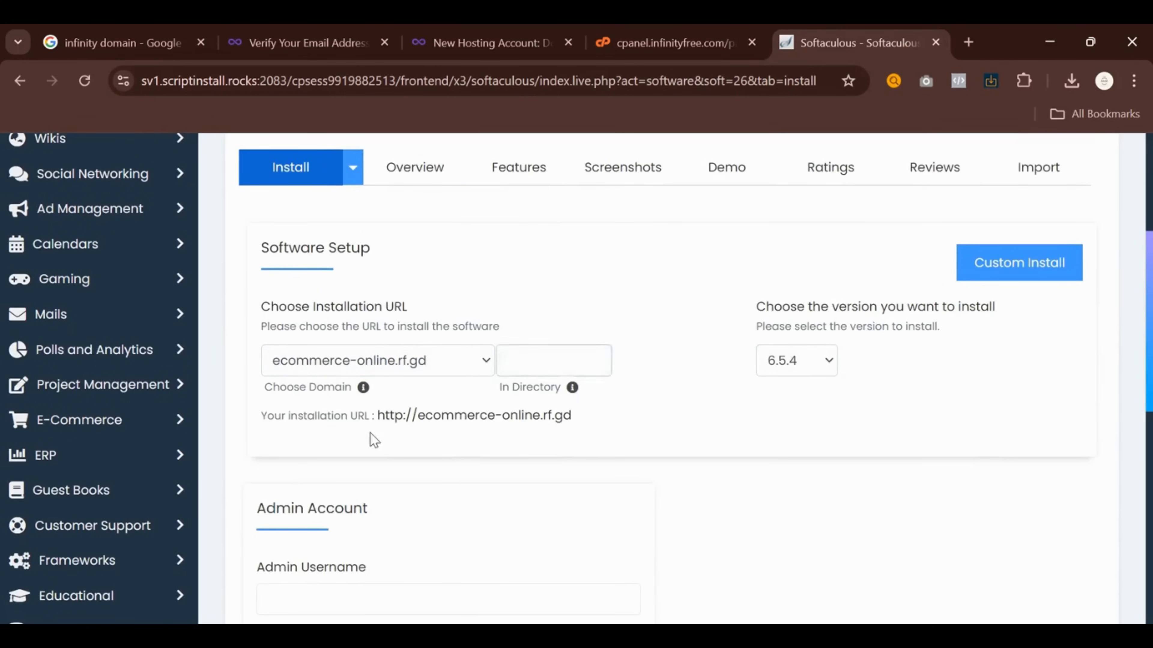
# Enter ecommerce_admin as the WordPress admin username
pyautogui.scroll(-4, 354, 436)
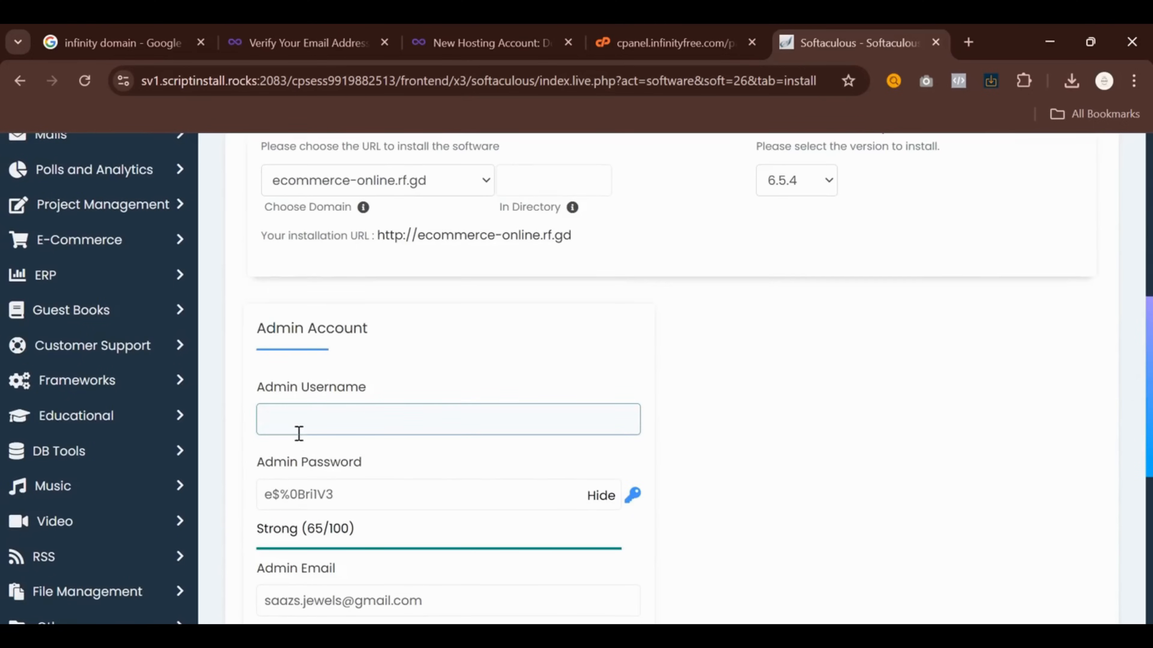
pyautogui.scroll(-2, 299, 435)
pyautogui.click(352, 337)
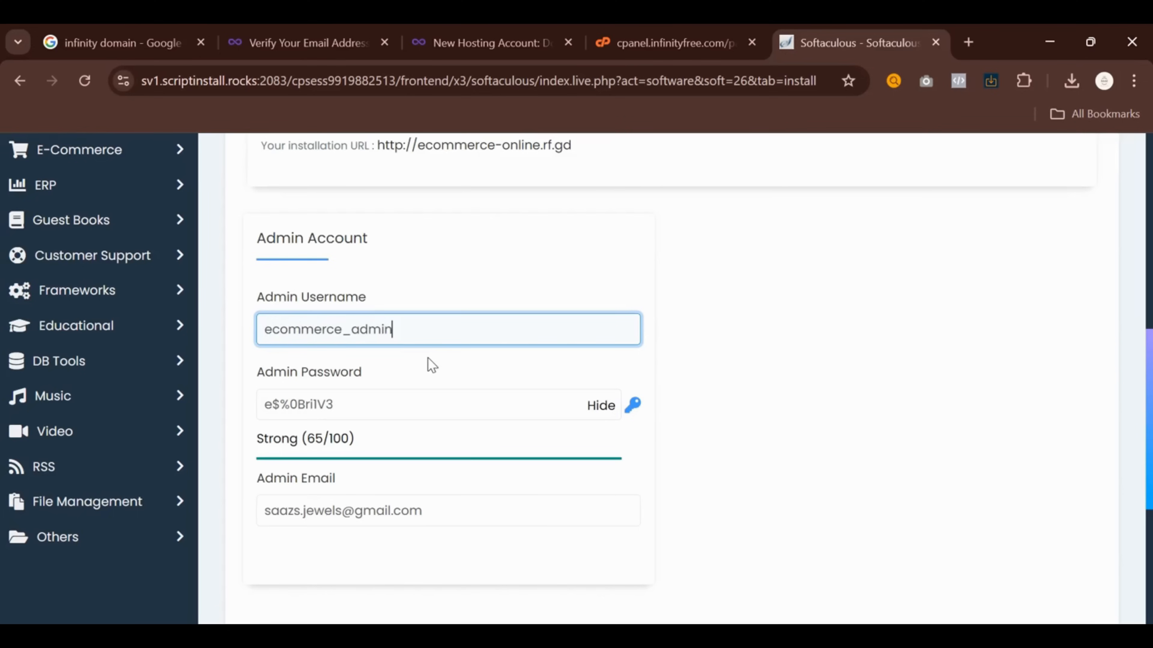
# Switch to Custom Install and start the WordPress installation on ecommerce-online.rf.gd
pyautogui.scroll(-2, 468, 397)
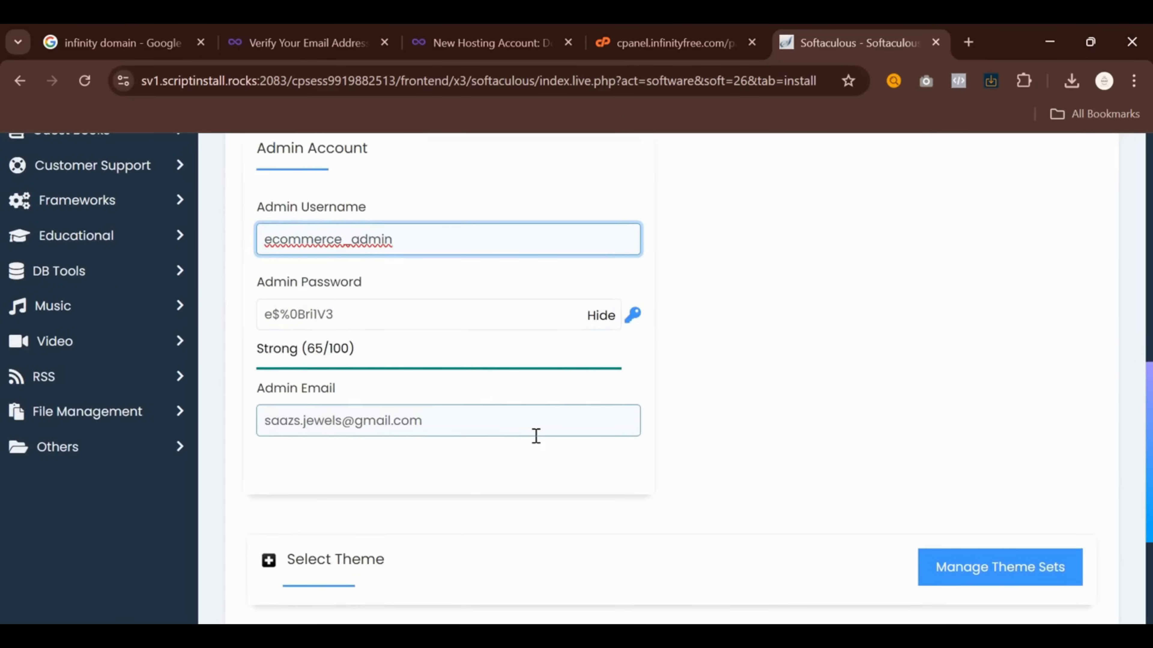
pyautogui.scroll(-4, 568, 520)
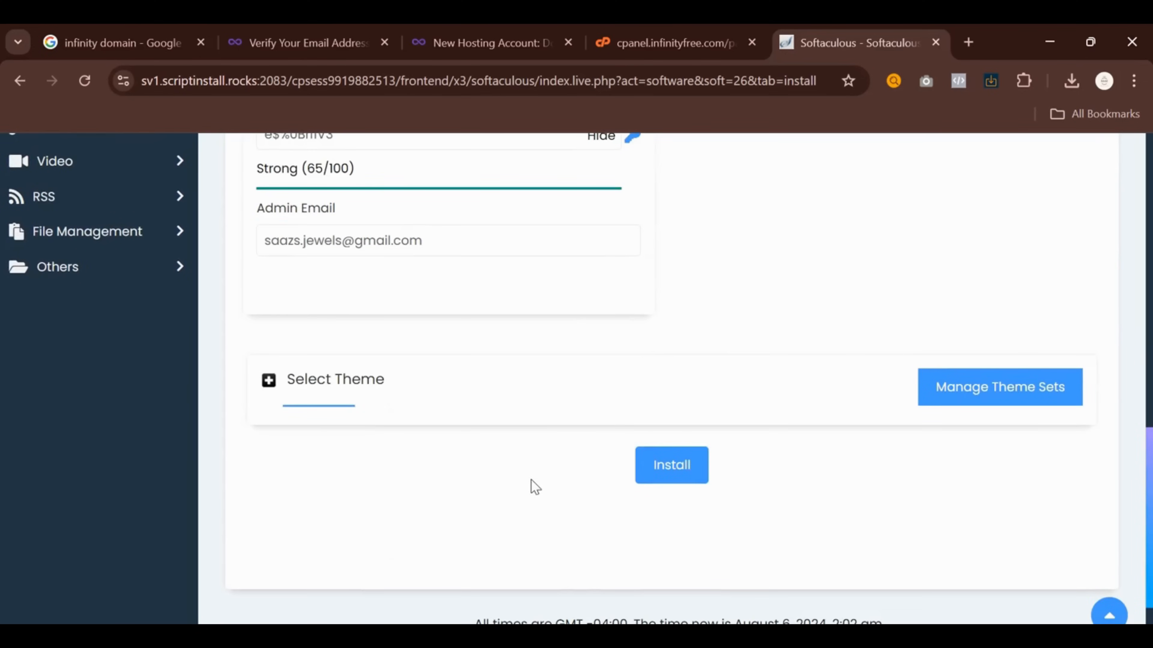
pyautogui.scroll(15, 759, 515)
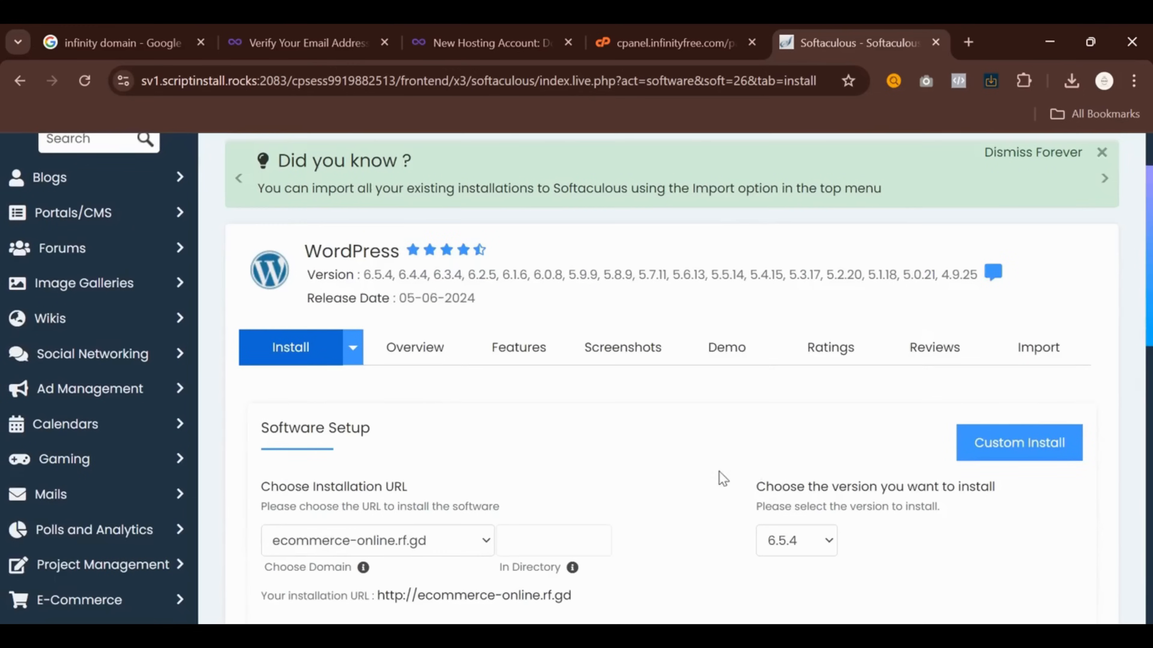
pyautogui.click(988, 457)
pyautogui.scroll(-5, 838, 471)
pyautogui.scroll(-15, 835, 479)
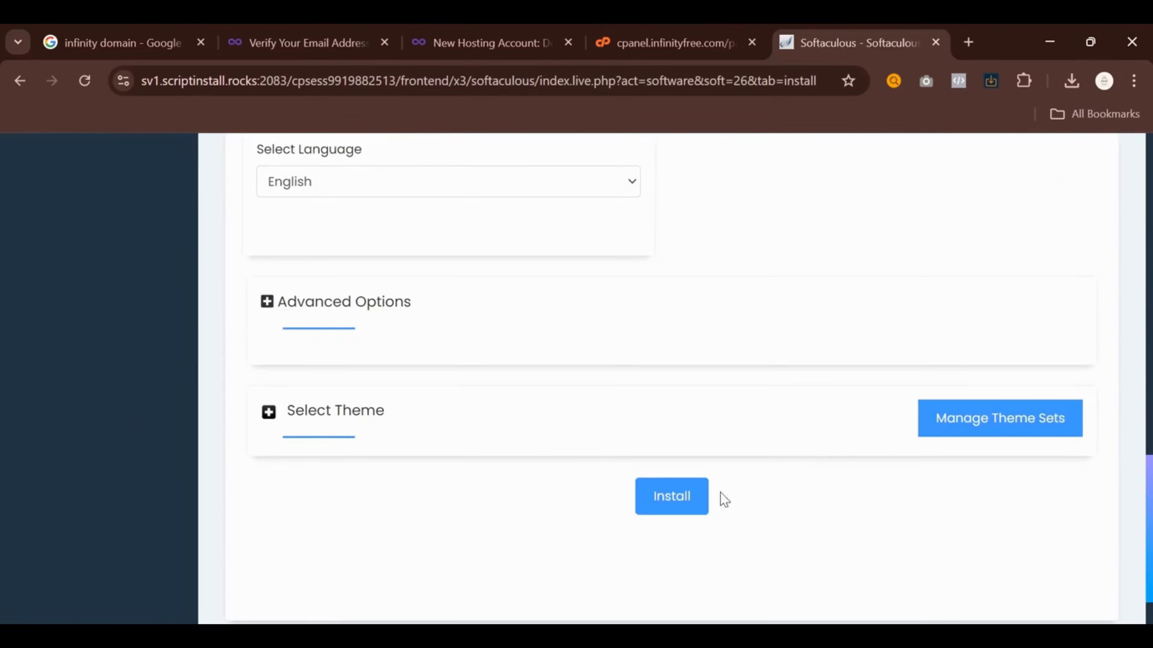
pyautogui.click(672, 497)
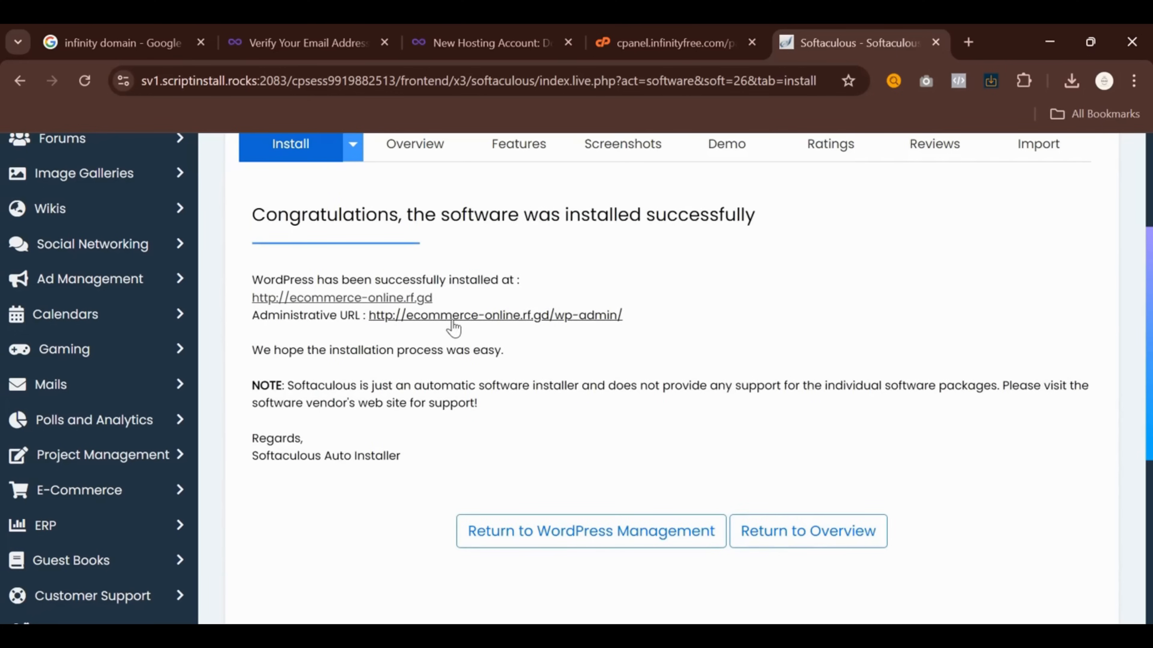
# Log in to the ecommerce-online.rf.gd WordPress admin and bring its dashboard tab forward
pyautogui.click(453, 318)
pyautogui.click(549, 530)
pyautogui.scroll(-1, 811, 240)
pyautogui.click(739, 249)
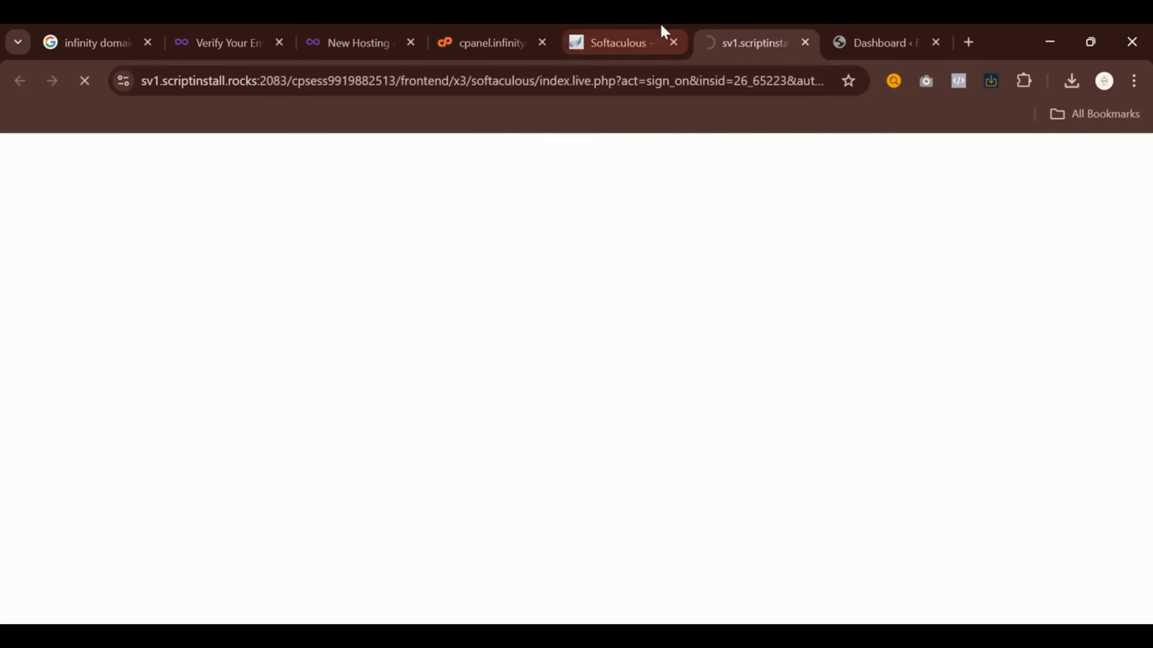
pyautogui.click(661, 27)
pyautogui.scroll(-3, 825, 178)
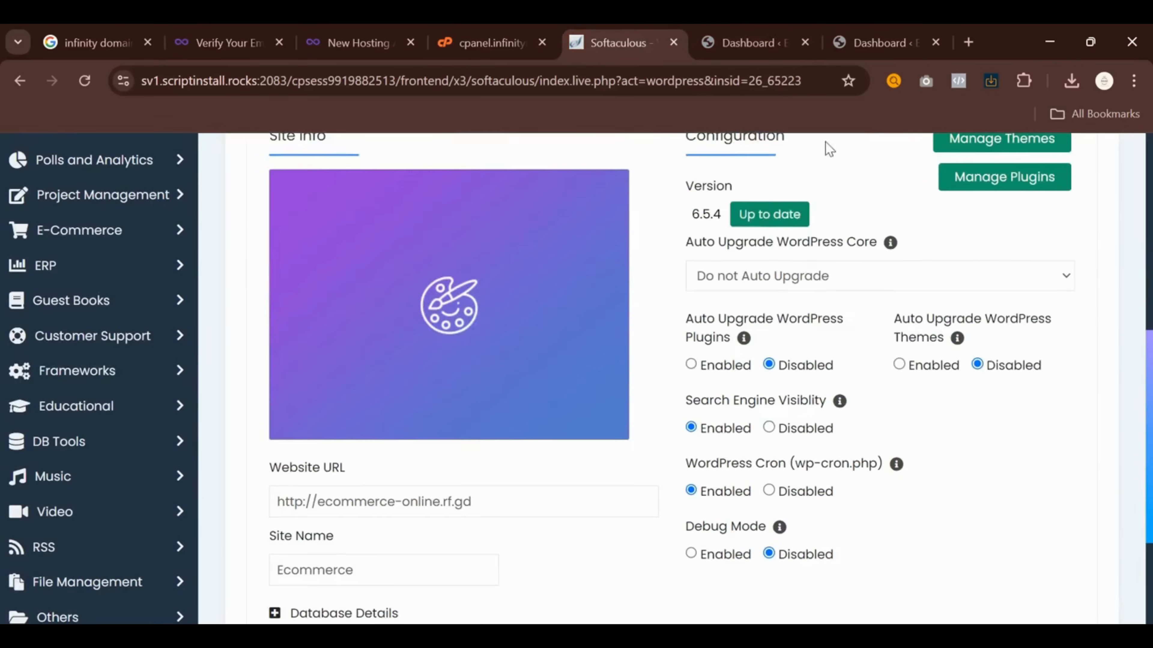
pyautogui.click(840, 39)
pyautogui.scroll(-15, 59, 329)
pyautogui.scroll(10, 479, 434)
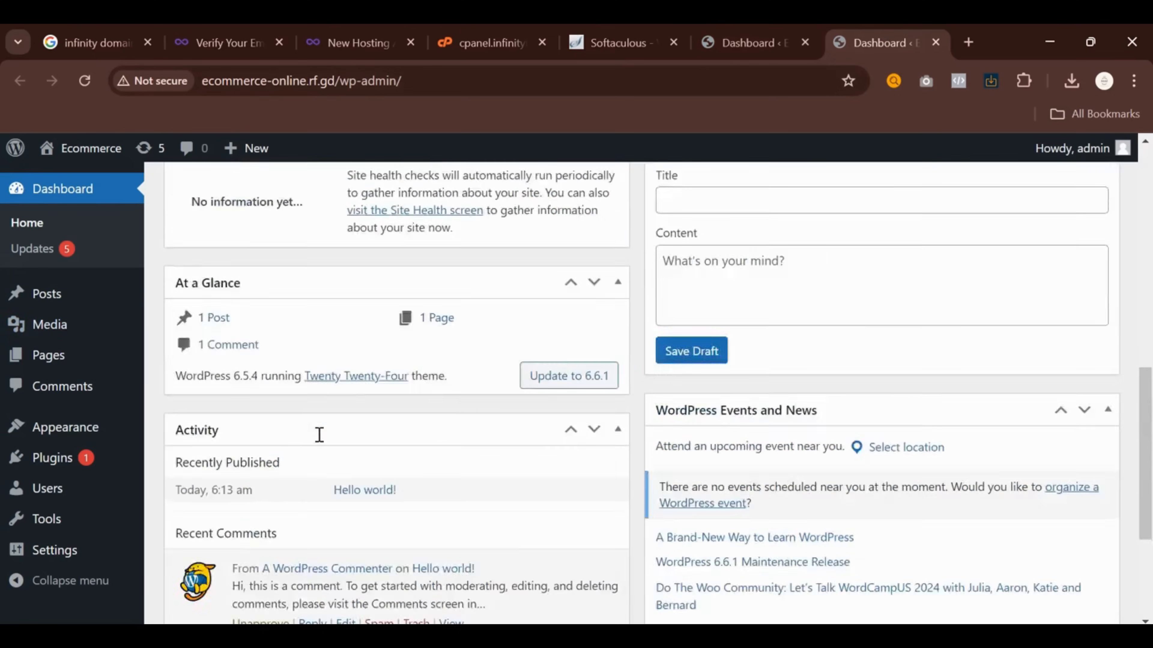
# Close the duplicate dashboard tab and open the live site from Visit Site in a new tab
pyautogui.hotkey('ctrl', 'w')
pyautogui.scroll(-10, 88, 304)
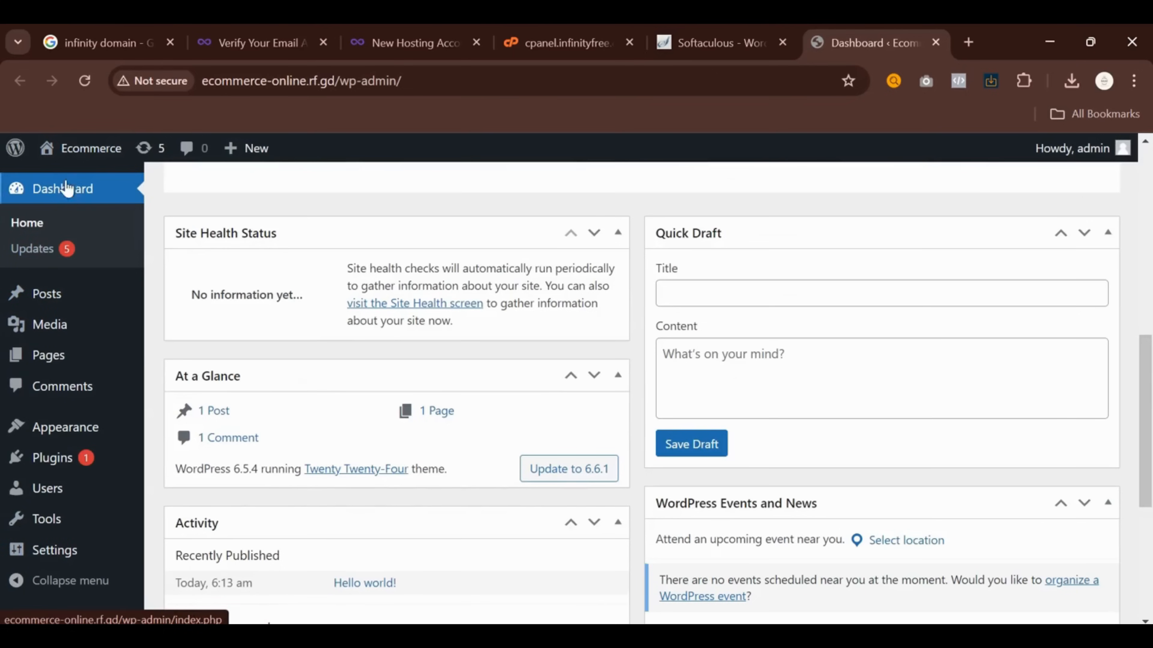
pyautogui.moveTo(62, 161)
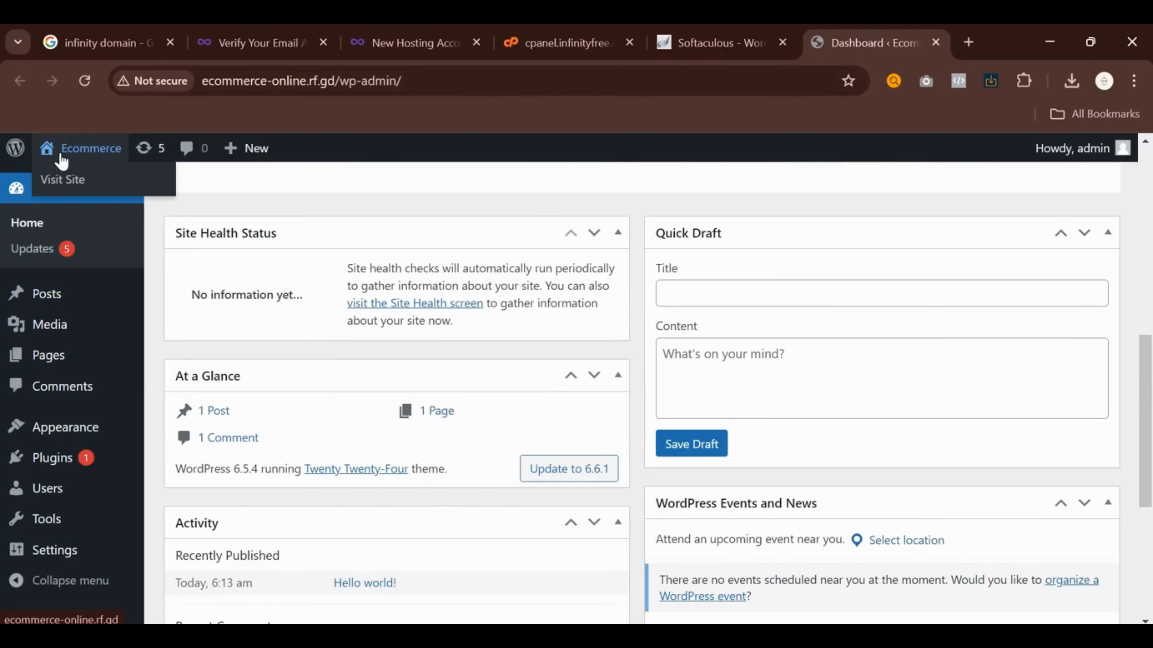
pyautogui.rightClick(74, 181)
pyautogui.click(136, 193)
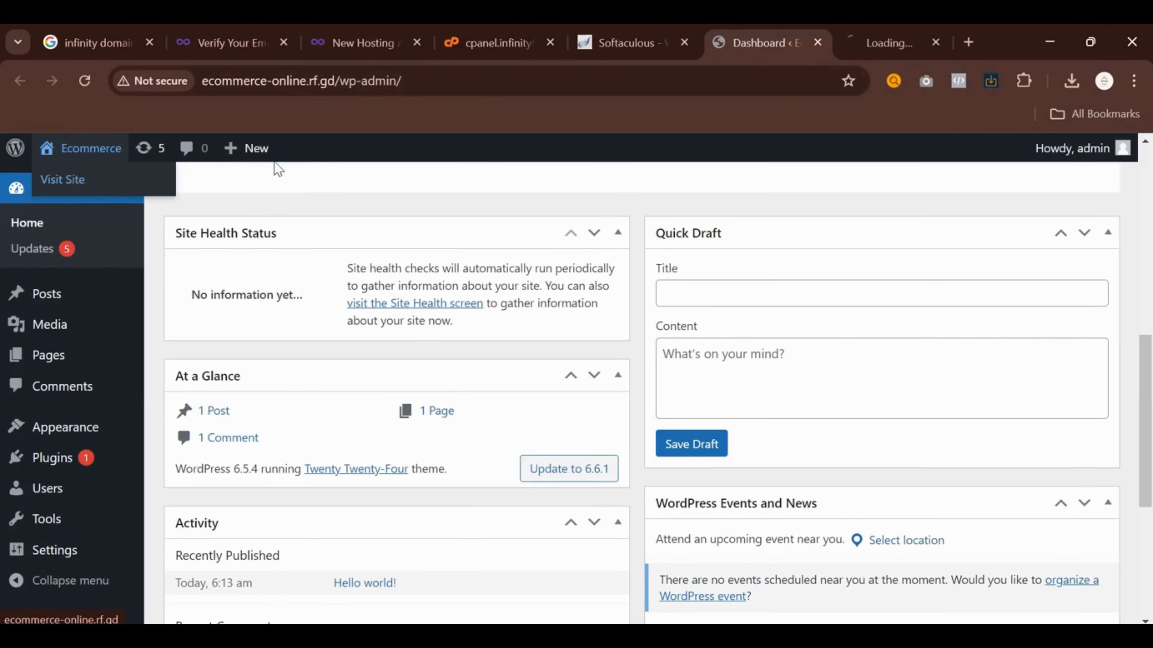
# View the Ecommerce tab's Twenty Twenty-Four homepage from heading down to footer
pyautogui.click(838, 39)
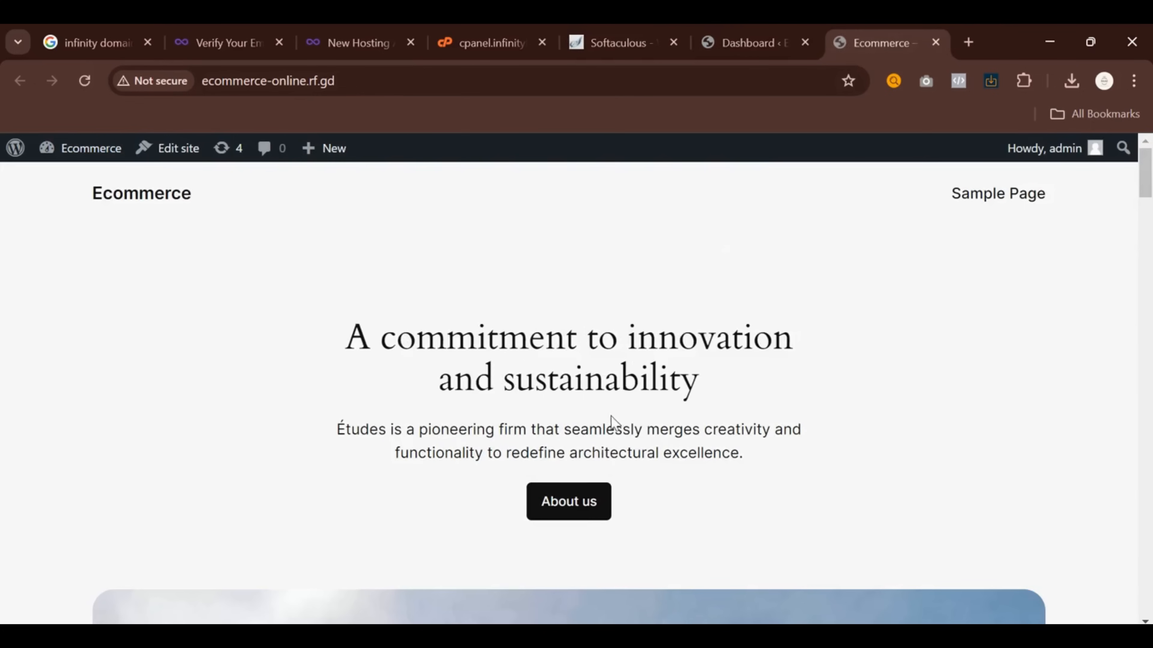
pyautogui.scroll(-12, 317, 330)
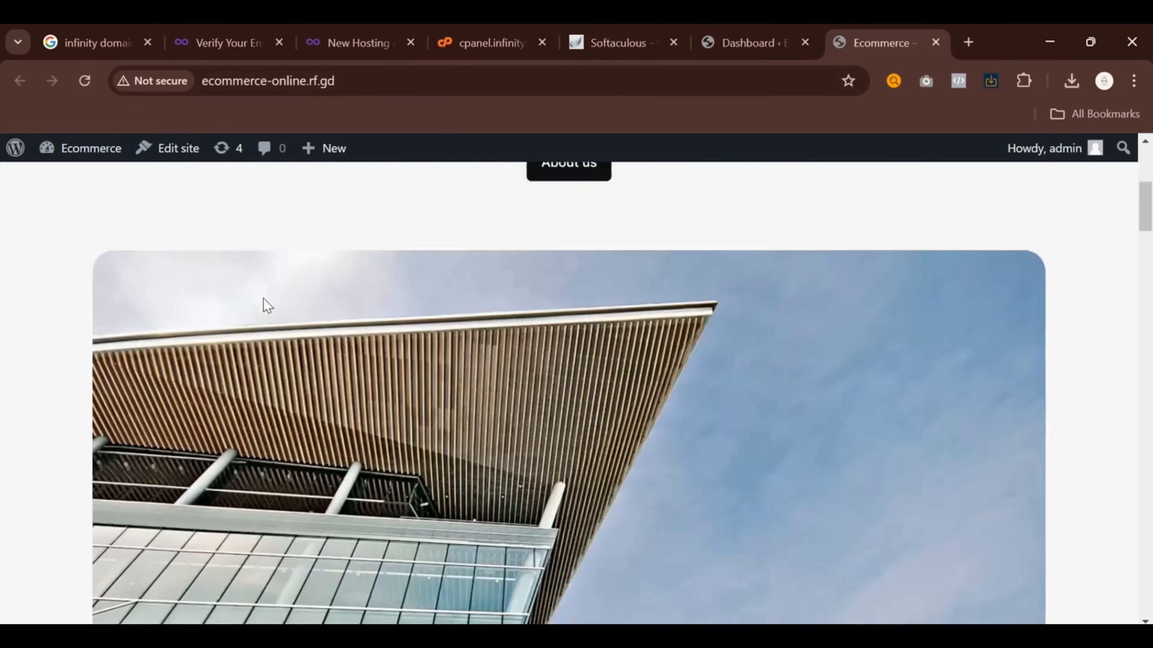
pyautogui.scroll(-15, 265, 303)
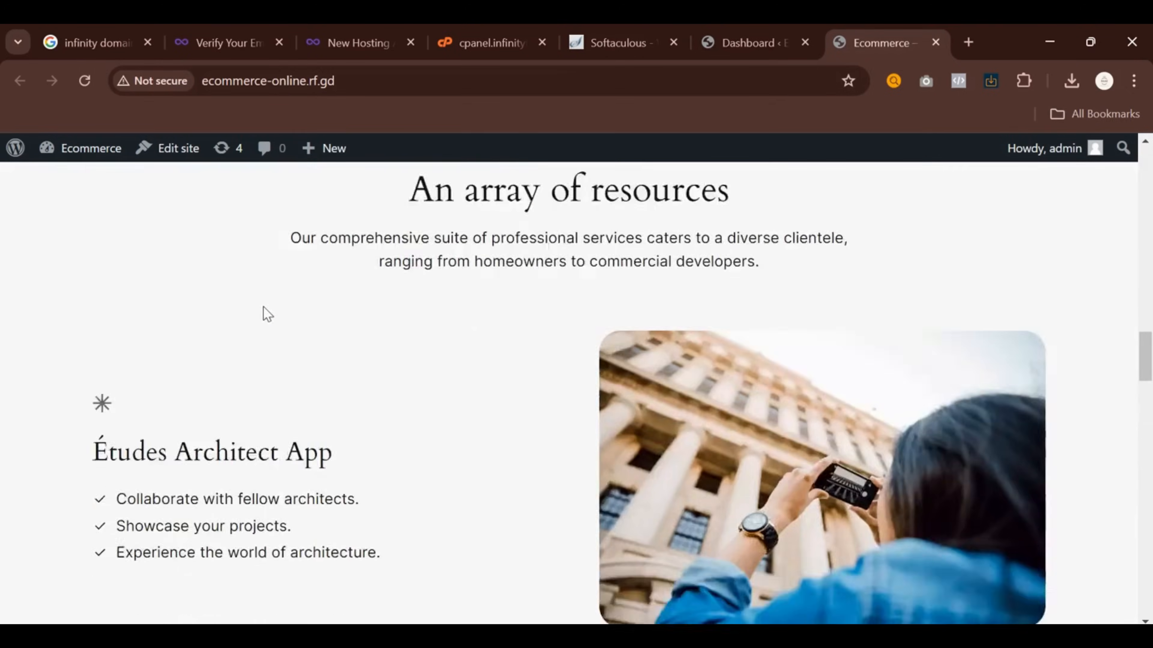
pyautogui.scroll(-10, 268, 336)
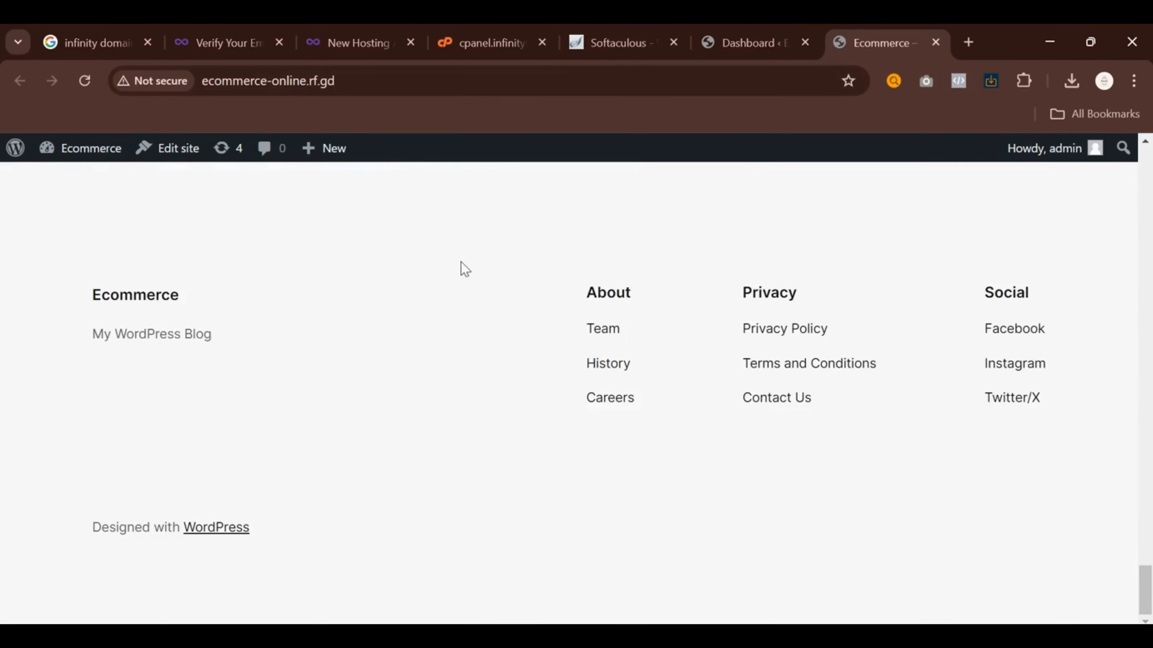
# Close the Ecommerce homepage tab and bring up the Plugins section in the admin dashboard
pyautogui.click(944, 47)
pyautogui.scroll(-4, 315, 455)
pyautogui.moveTo(96, 456)
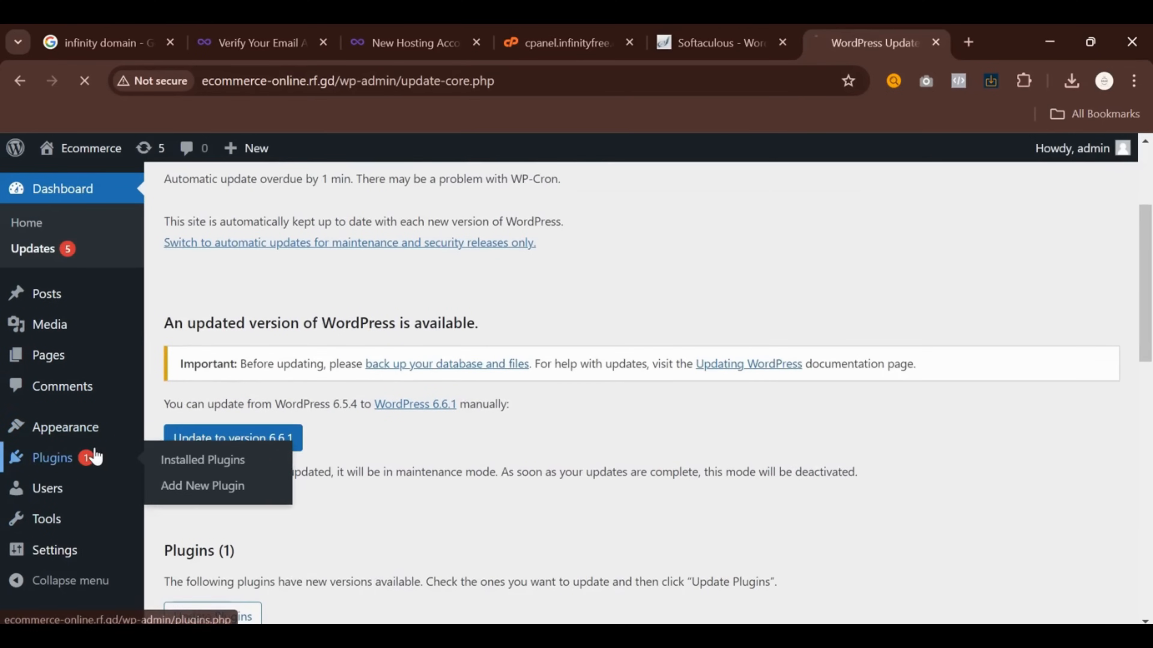
pyautogui.scroll(-3, 389, 437)
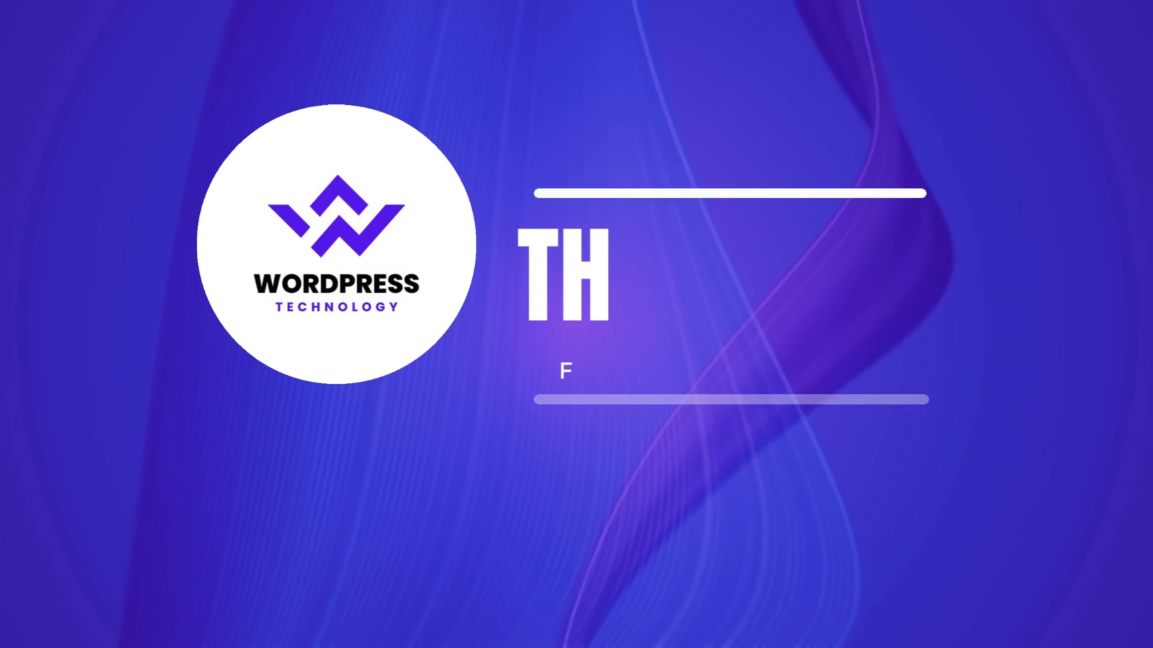